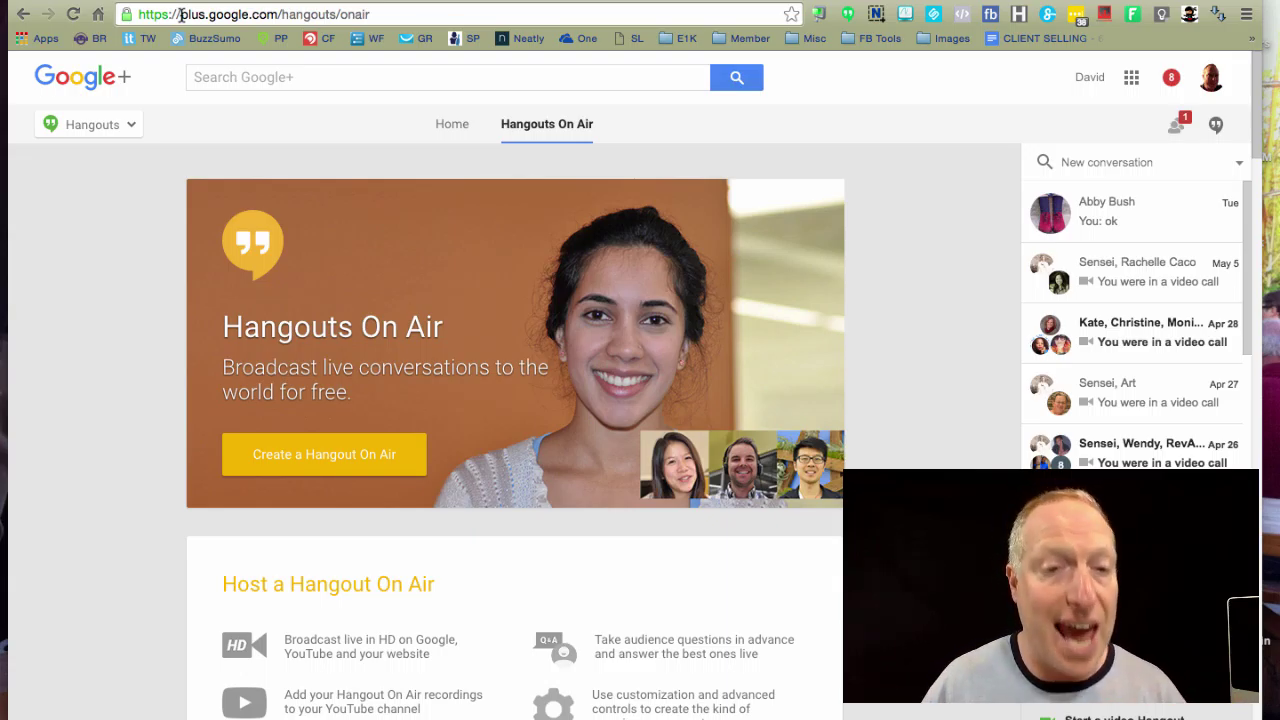
# Step: Create a Hangout On Air named 'My Test Hangout' with the description 'This is a test'
pyautogui.click(320, 451)
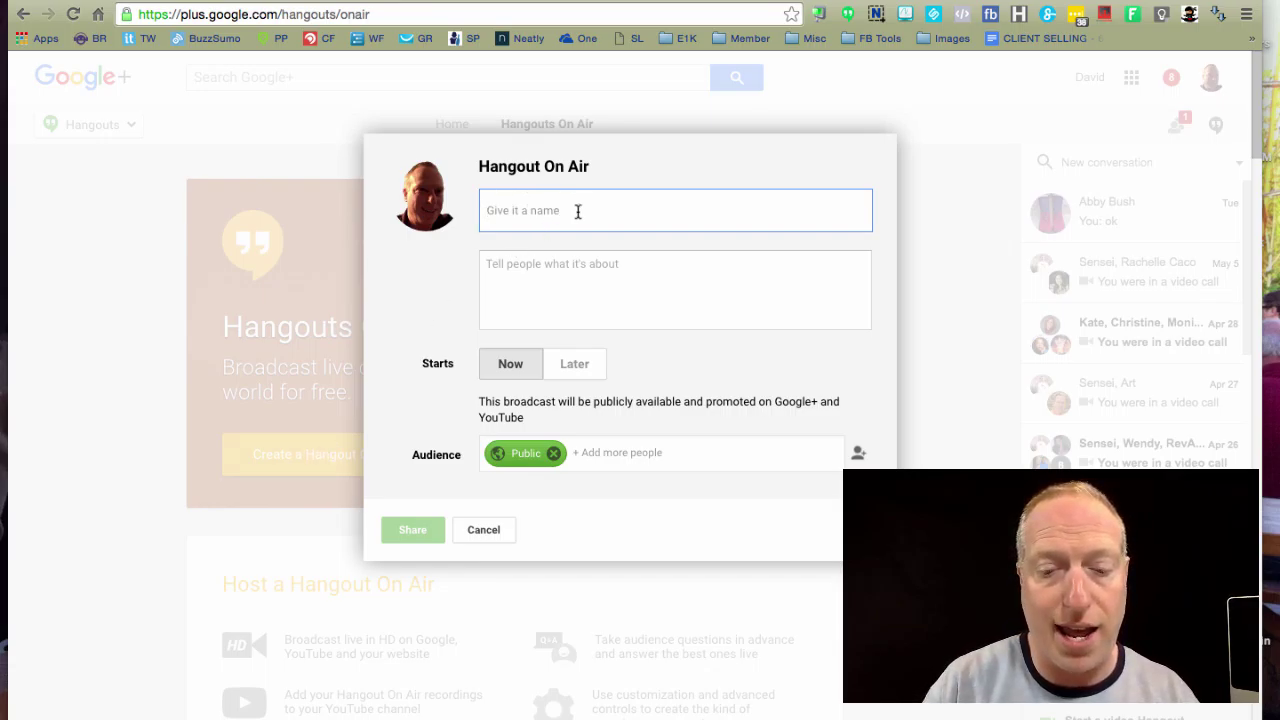
pyautogui.write('My Test')
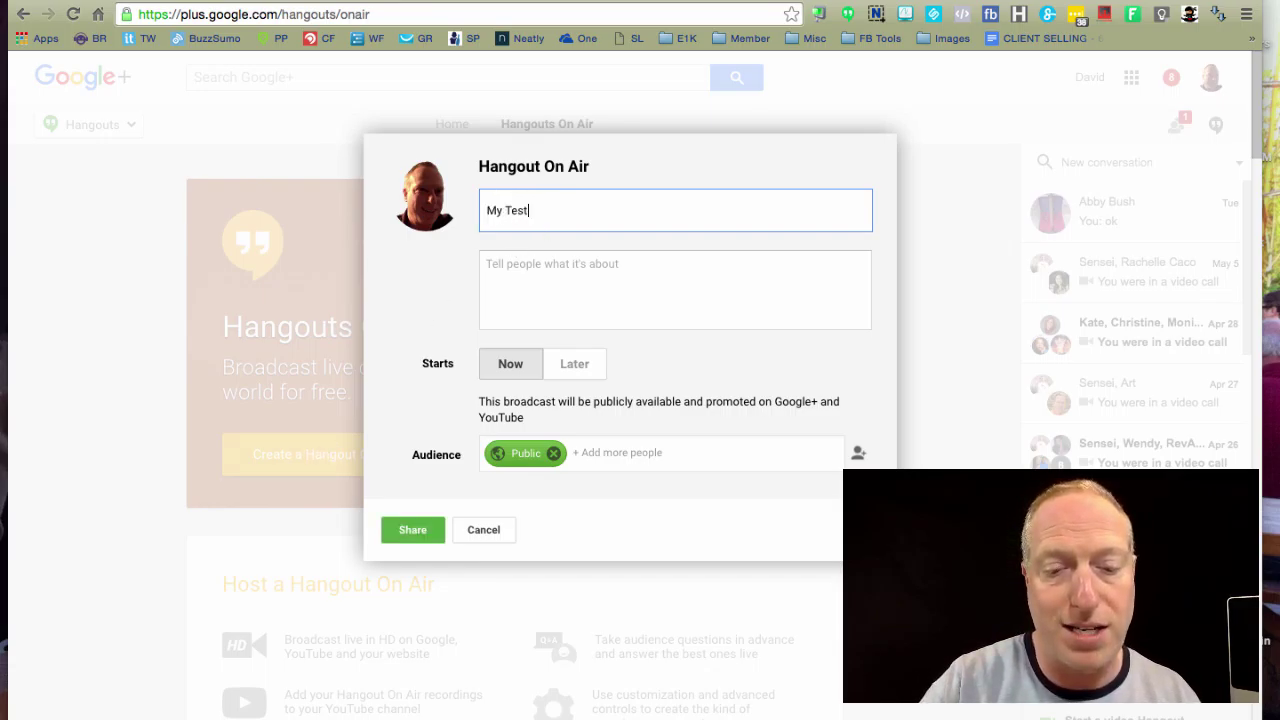
pyautogui.write(' Hangout')
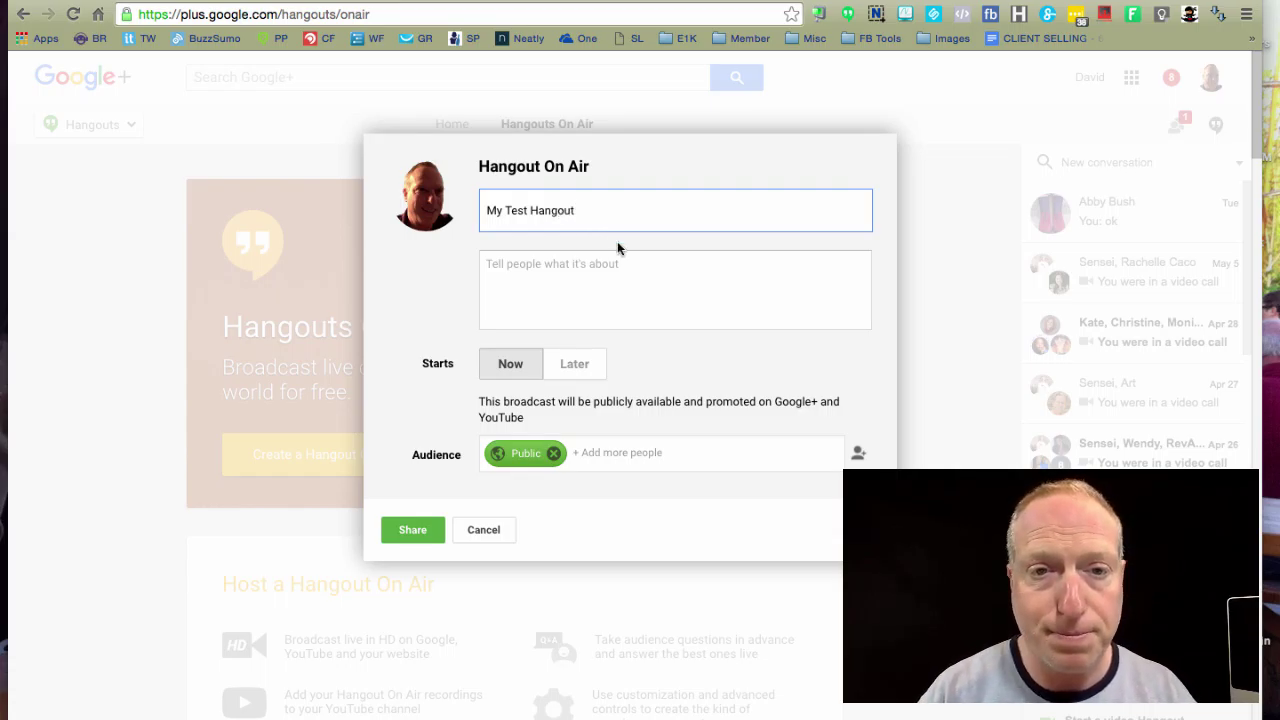
pyautogui.click(624, 263)
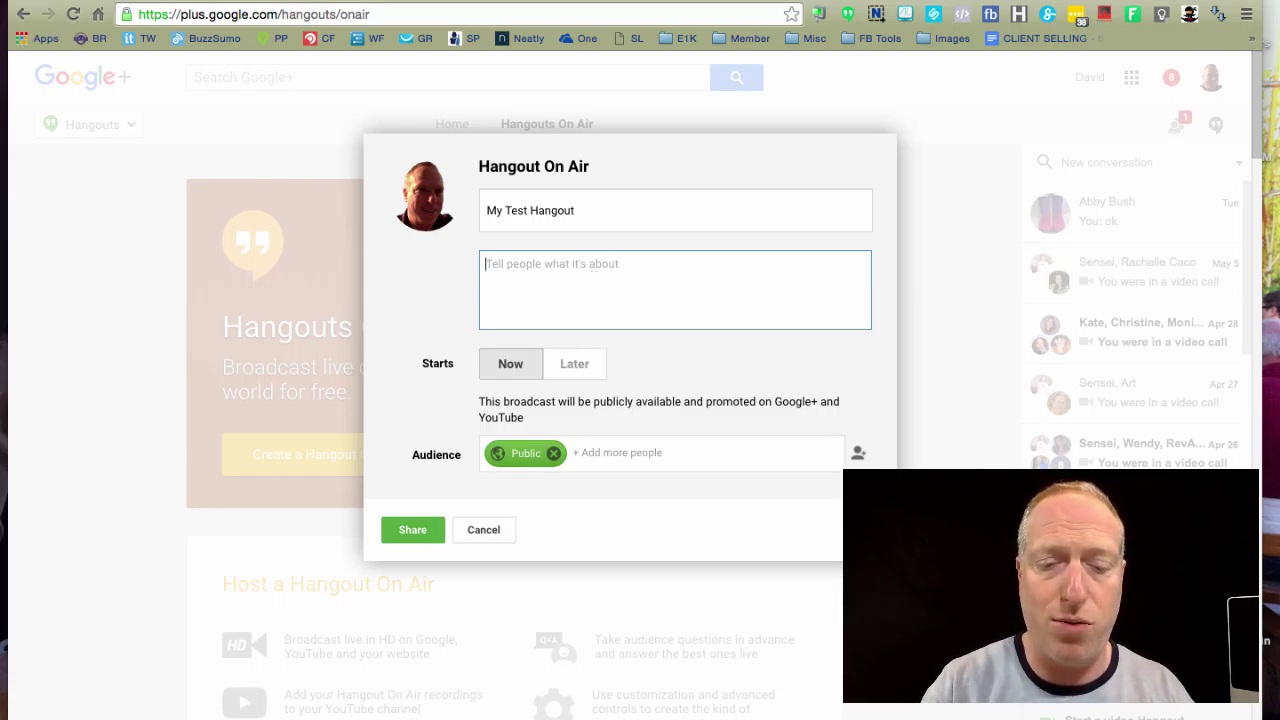
pyautogui.write('This is a test')
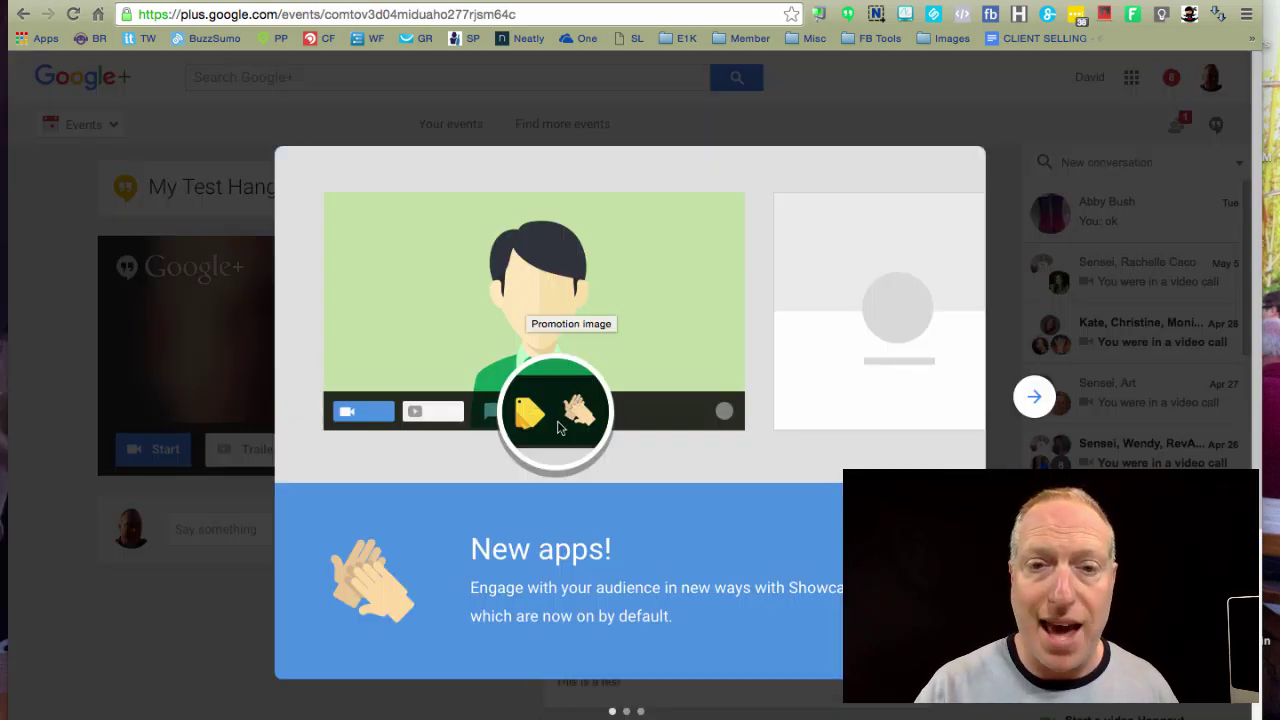
# Step: Dismiss the intro tour slides and launch the My Test Hangout broadcast window
pyautogui.click(1034, 398)
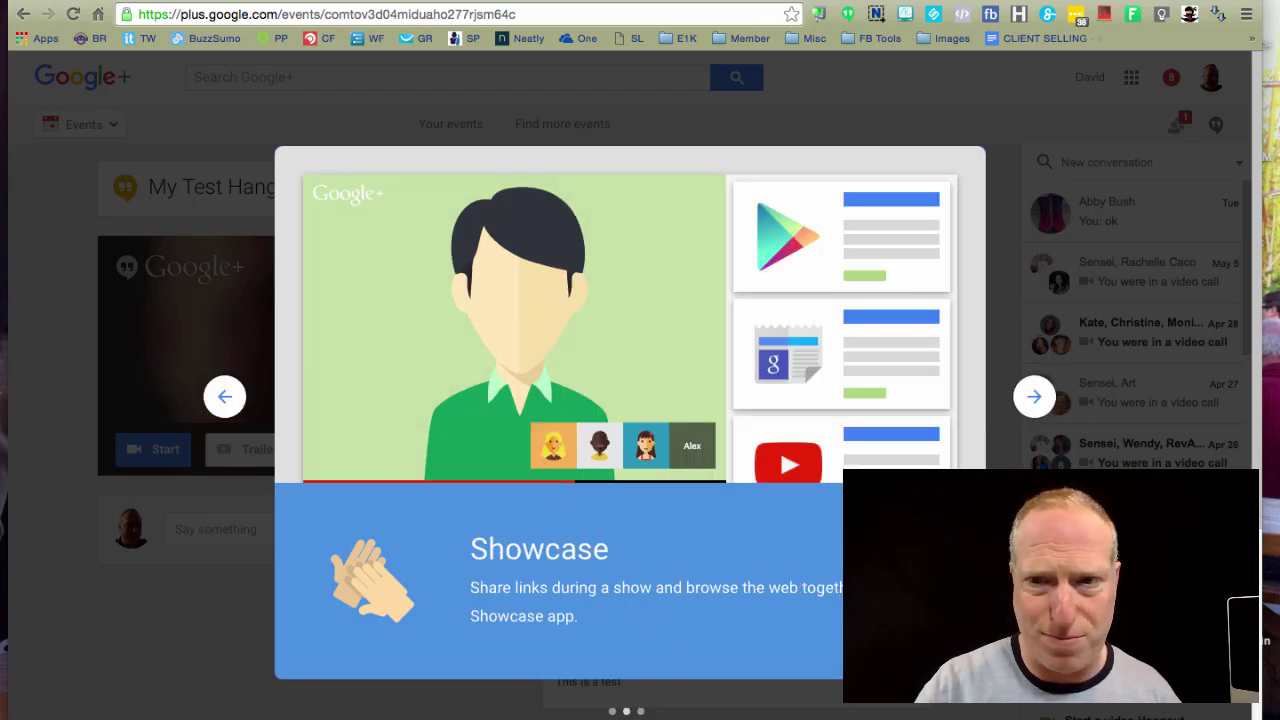
pyautogui.click(1032, 397)
pyautogui.click(1030, 398)
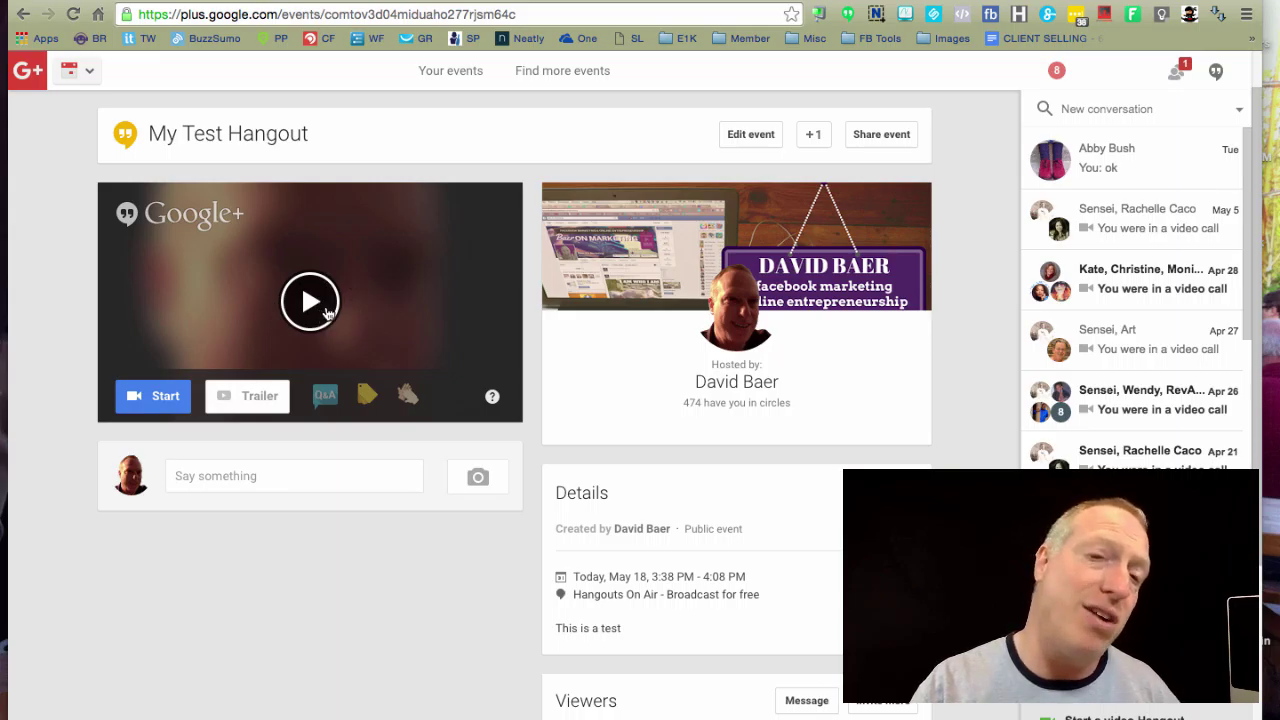
pyautogui.click(143, 399)
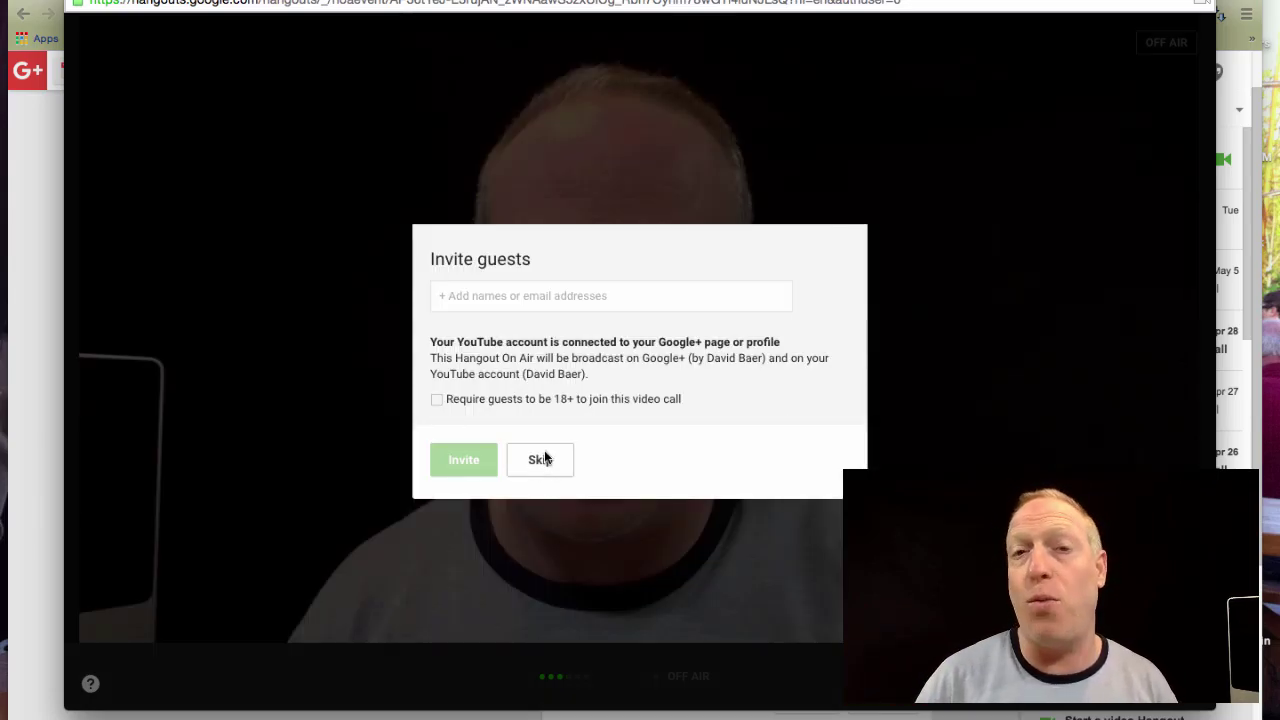
# Step: Skip inviting guests and let the broadcast window load its camera preview
pyautogui.click(545, 456)
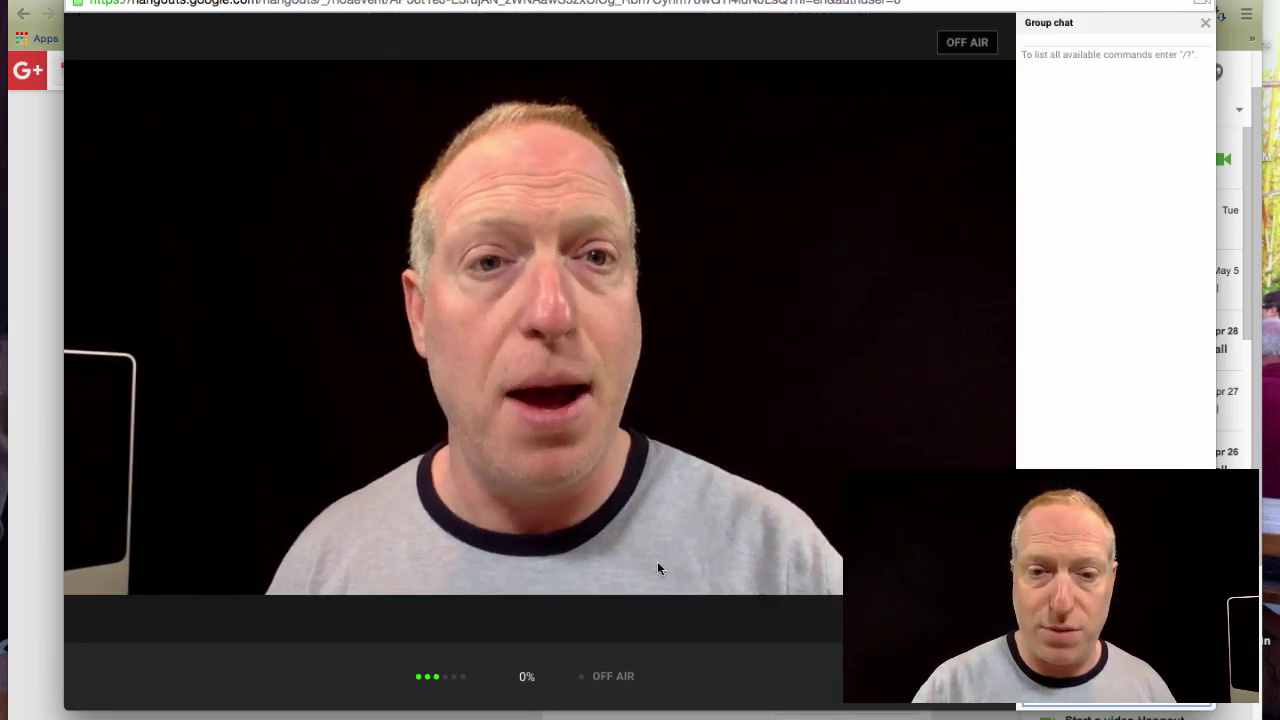
pyautogui.moveTo(554, 634)
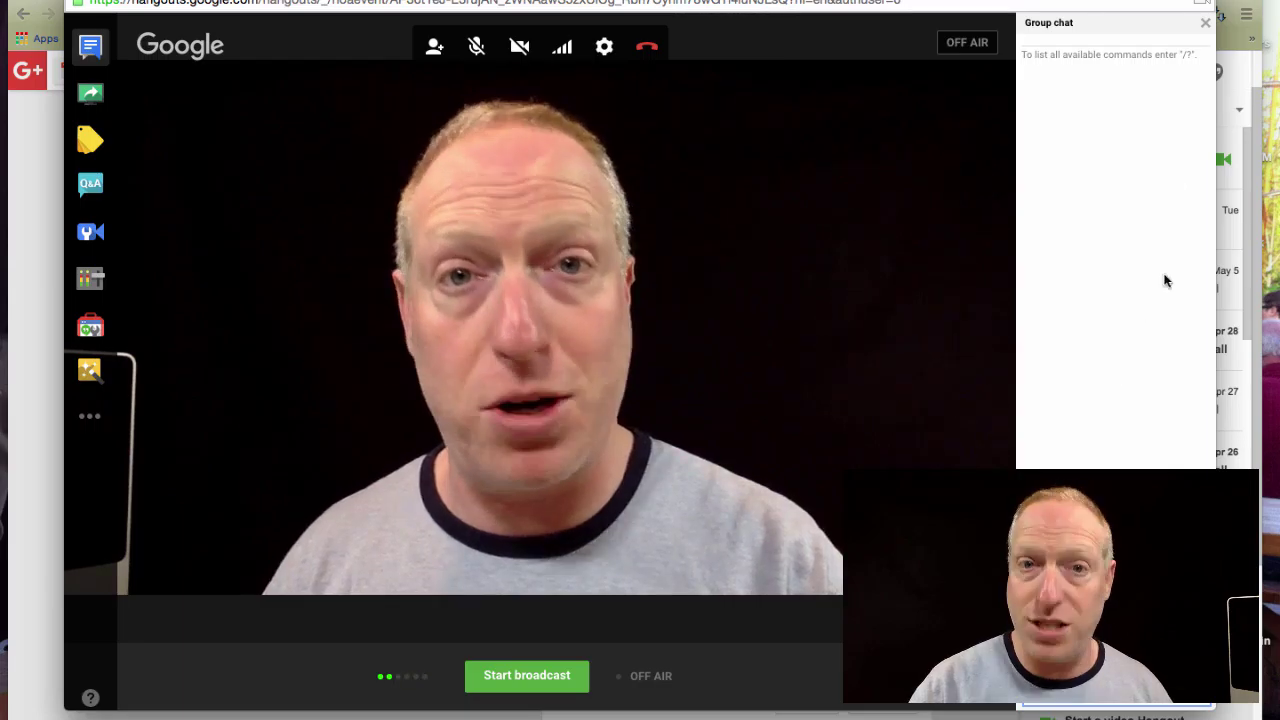
# Step: Close the group chat panel and switch to the My Test Hangout event page via Chrome's Window menu
pyautogui.click(1205, 24)
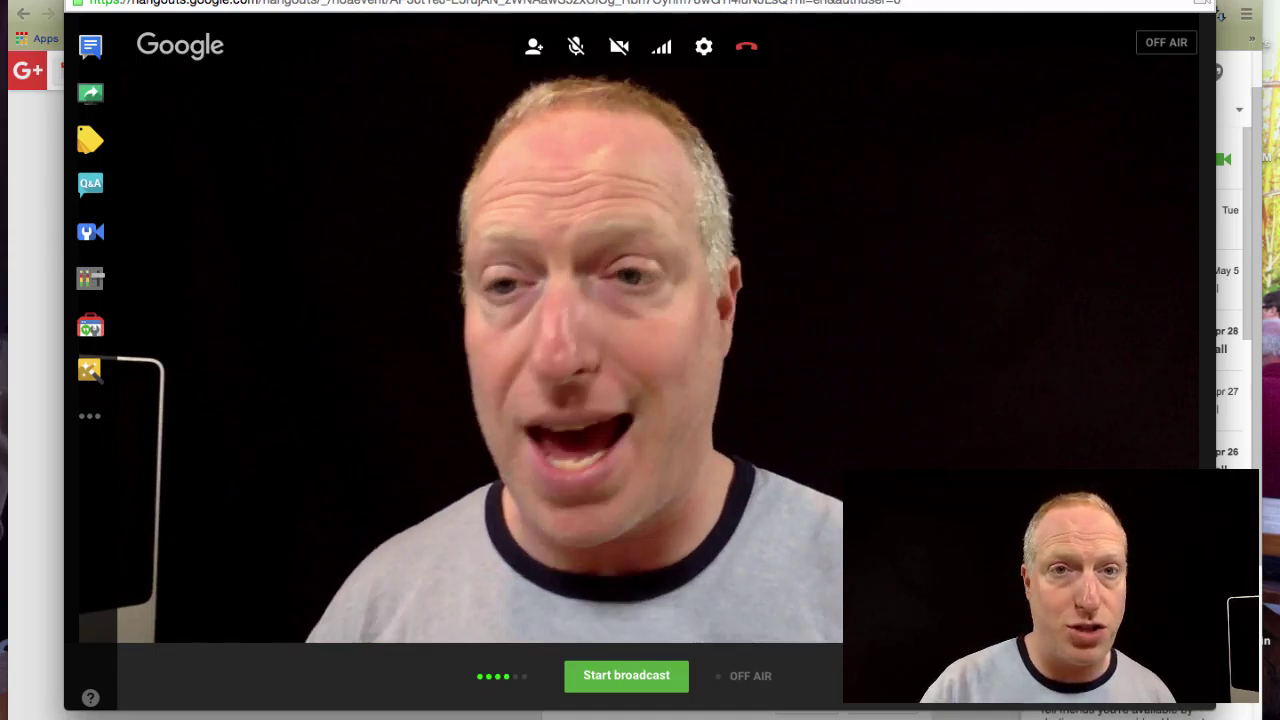
pyautogui.click(445, 0)
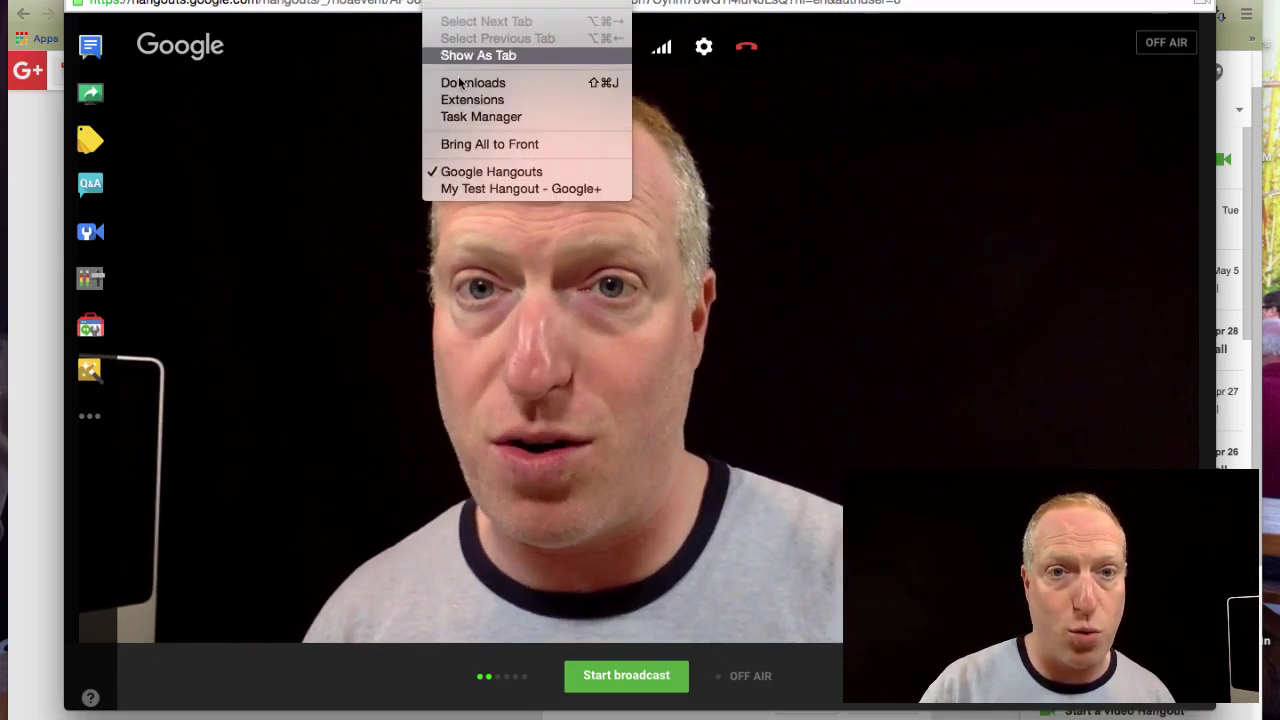
pyautogui.click(461, 188)
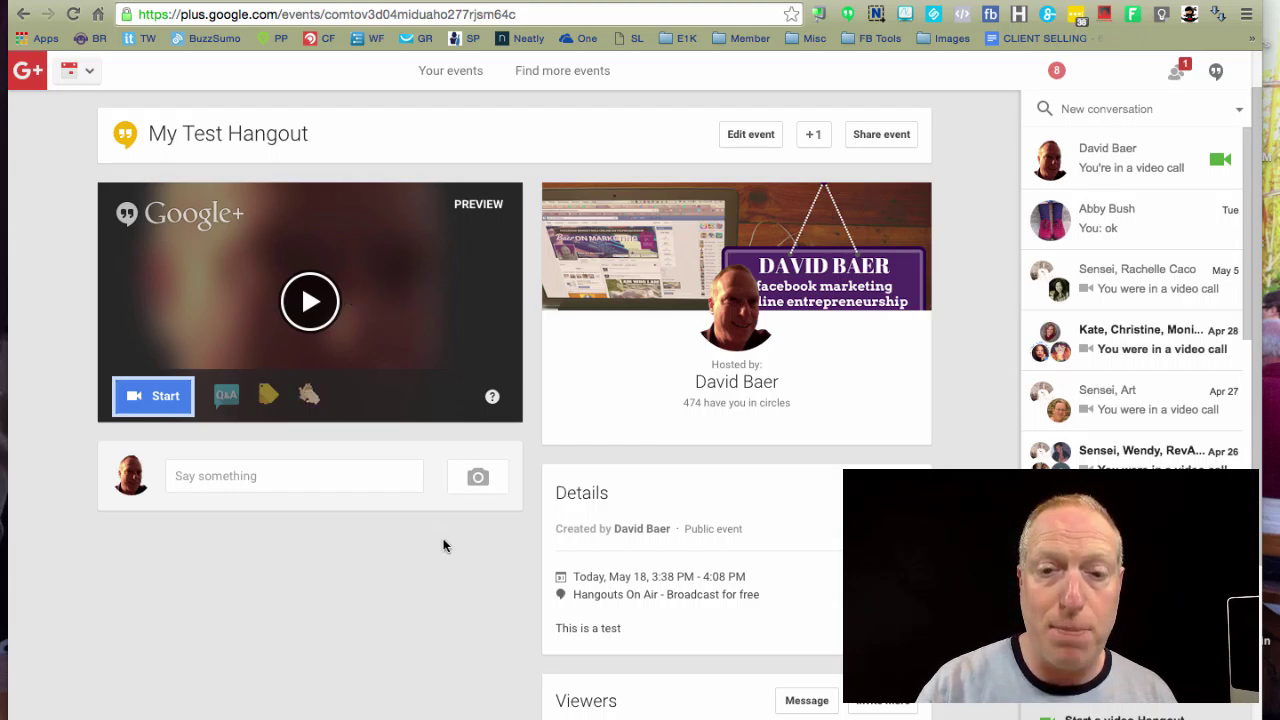
pyautogui.scroll(-2, 445, 545)
pyautogui.scroll(-1, 445, 545)
pyautogui.scroll(3, 445, 545)
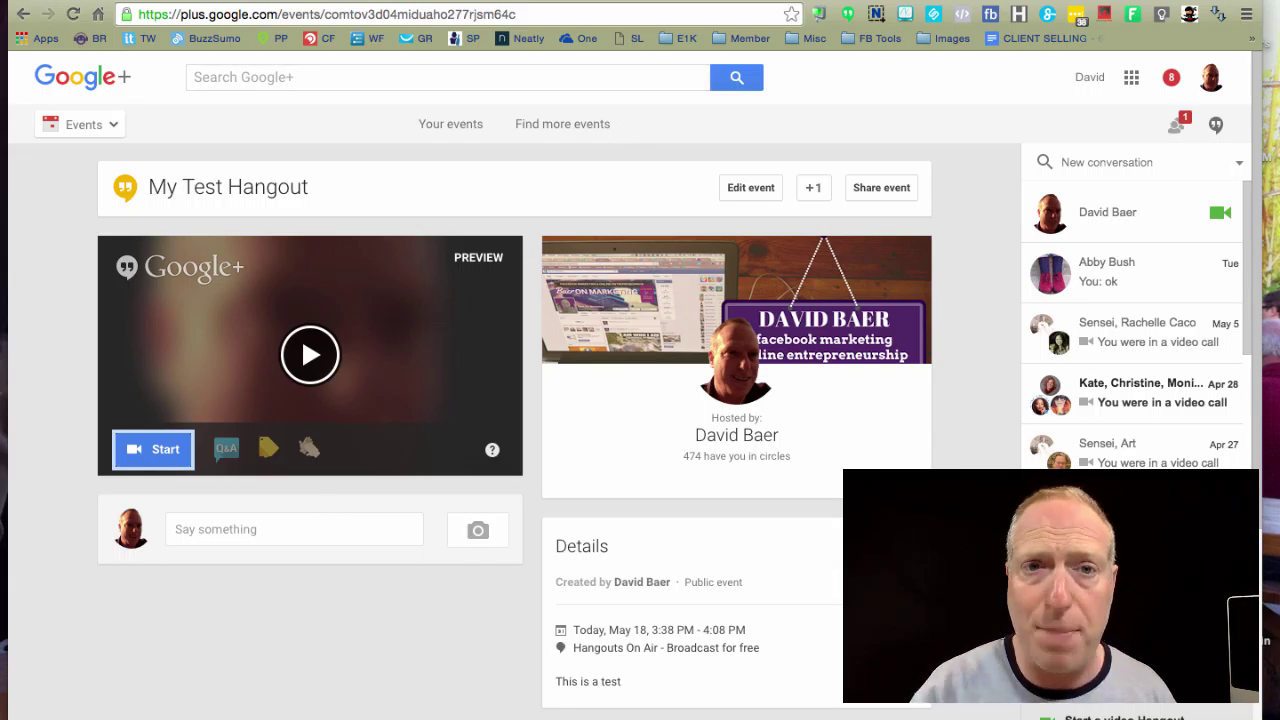
# Step: Bring the Google Hangouts broadcast window back to the front from Chrome's Window menu
pyautogui.click(477, 160)
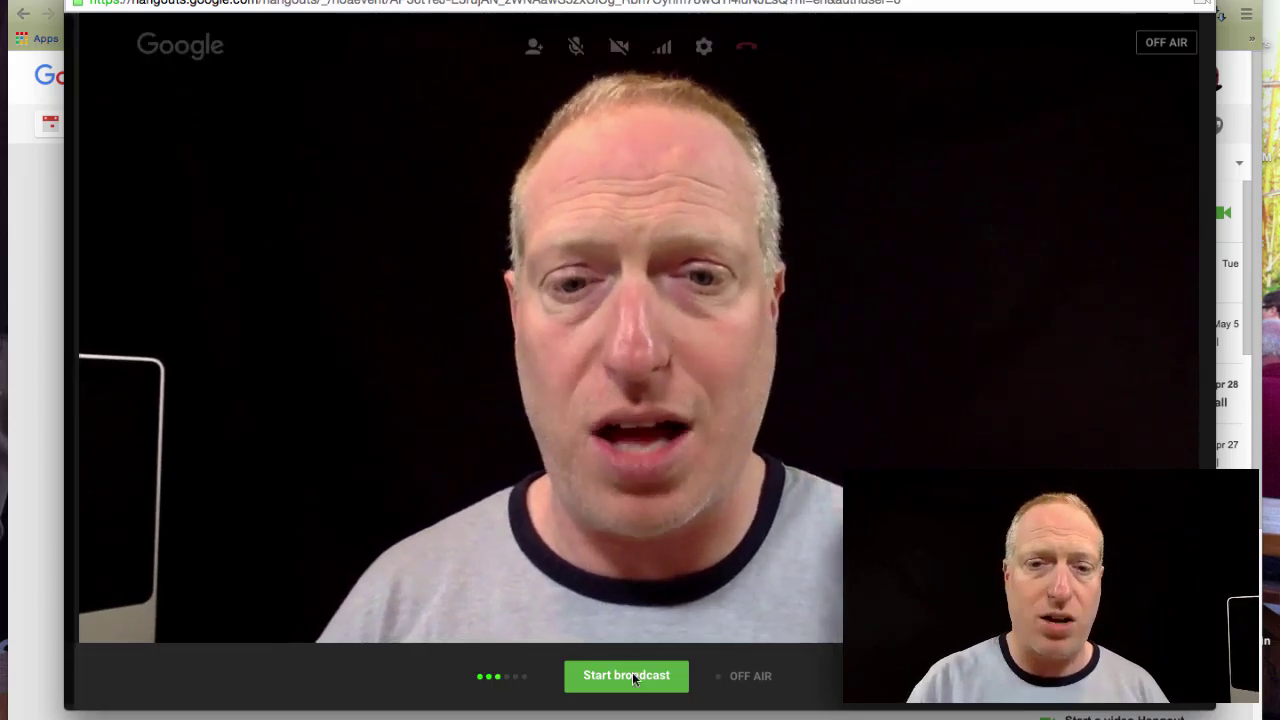
pyautogui.moveTo(519, 705)
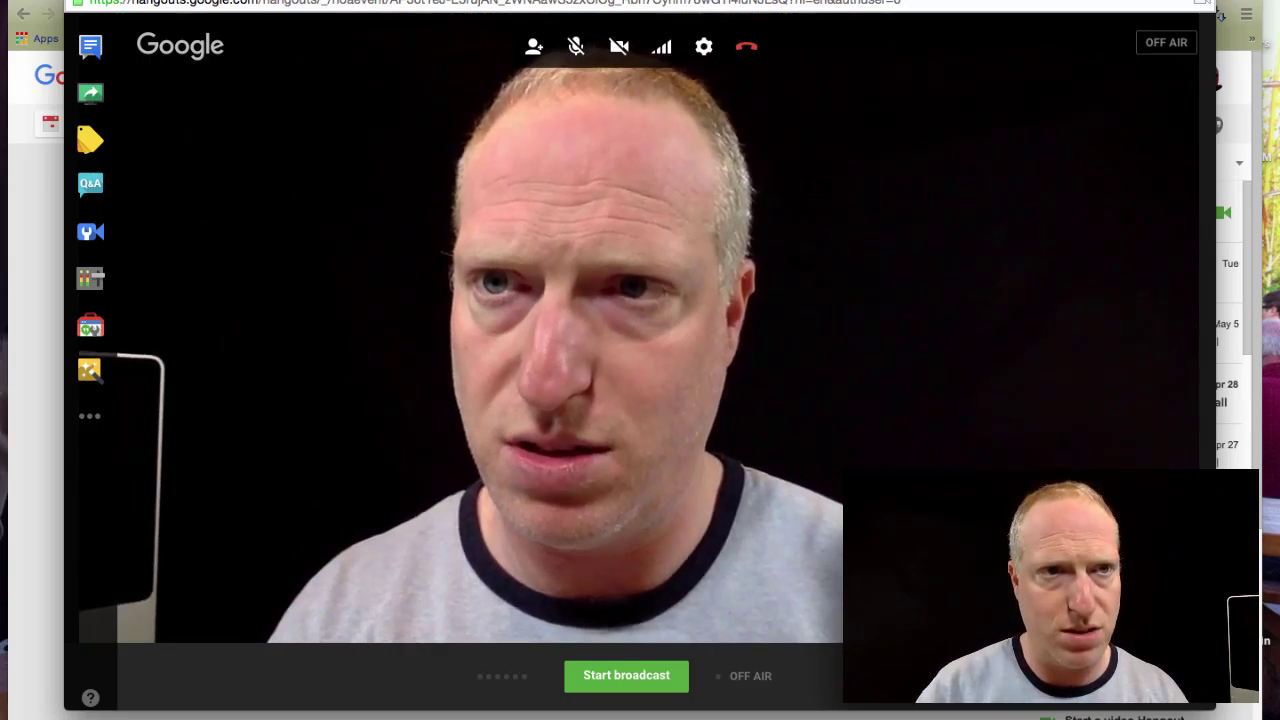
# Step: Cancel a Spotlight search for 'text' and close the Hangouts broadcast window with Cmd+W
pyautogui.press('super+space')
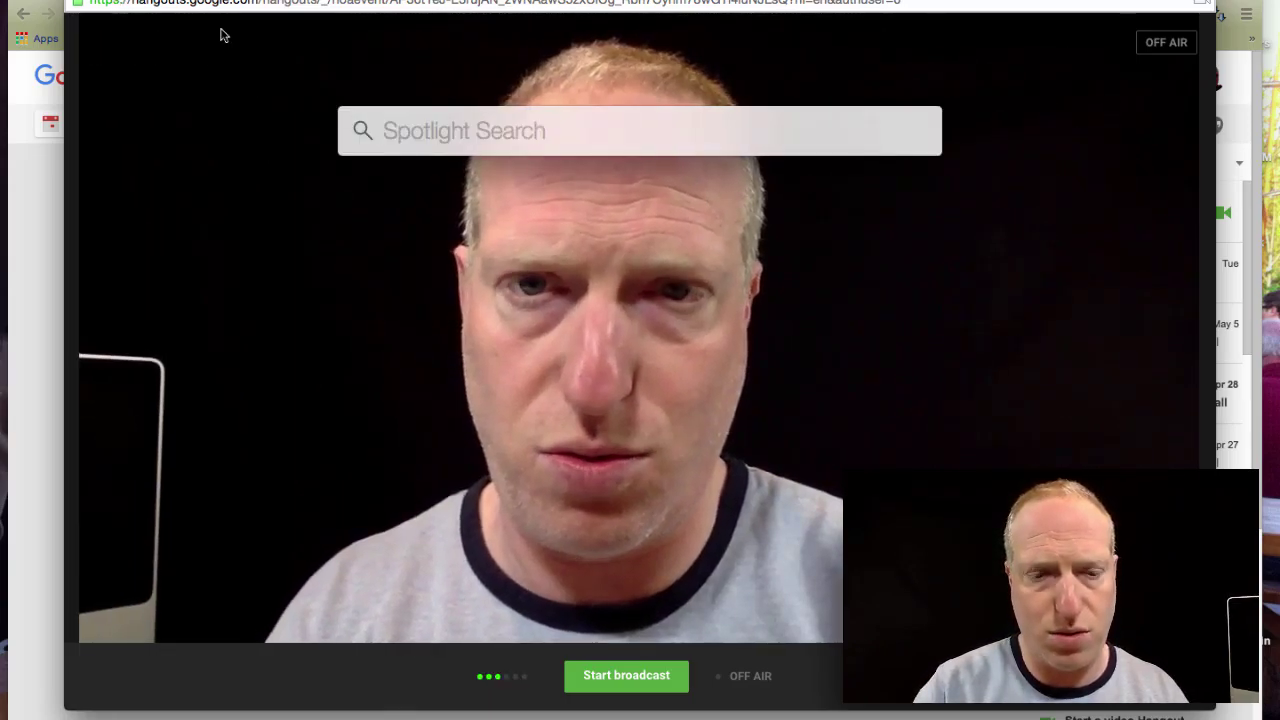
pyautogui.write('text')
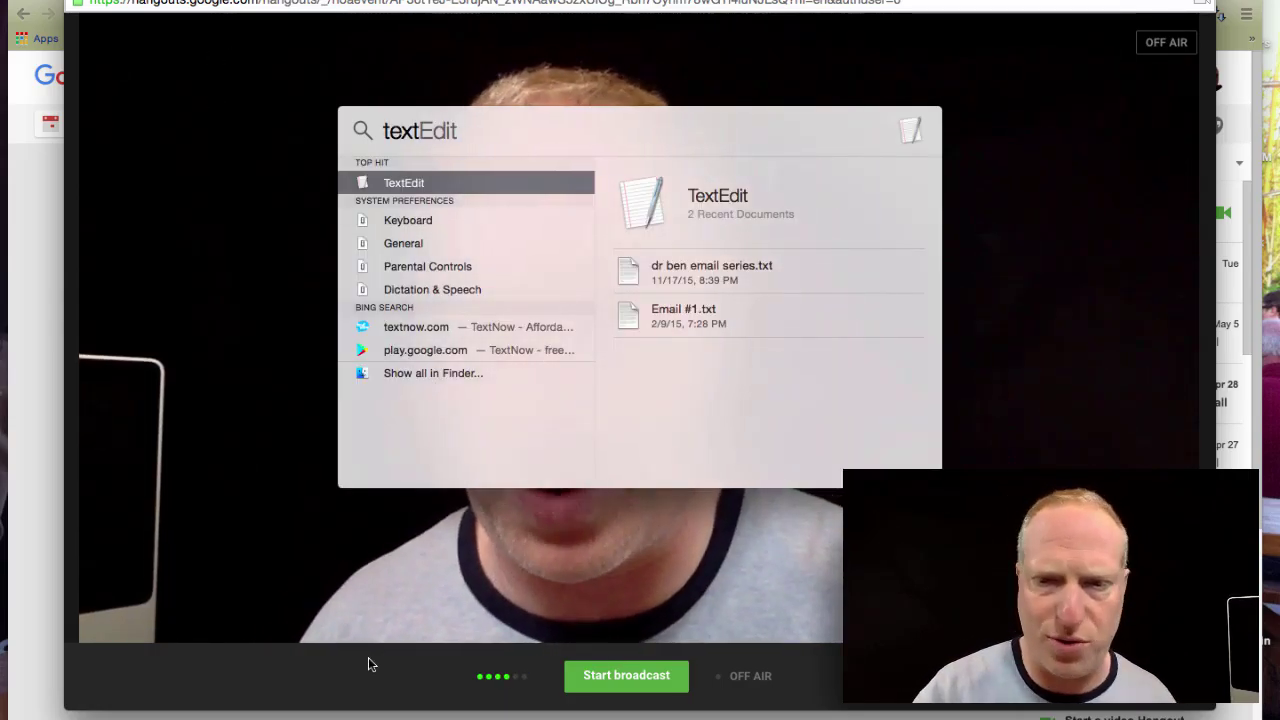
pyautogui.press('Escape')
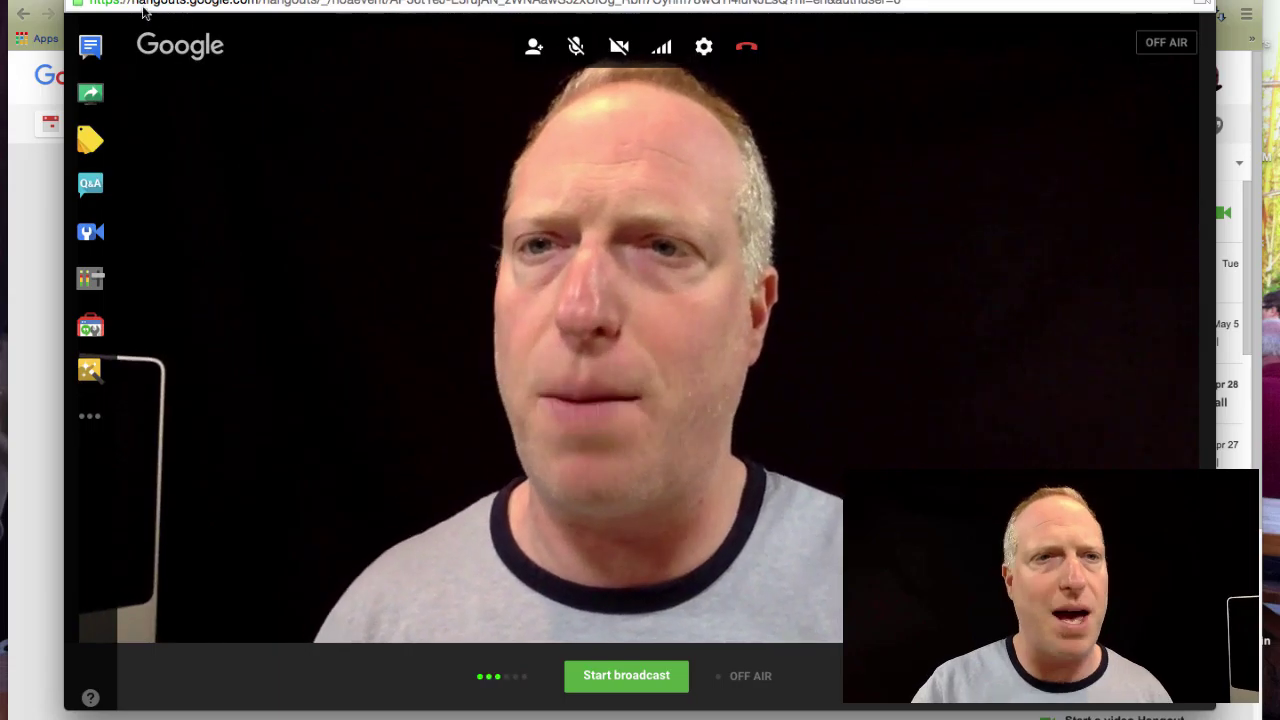
pyautogui.press('super+w')
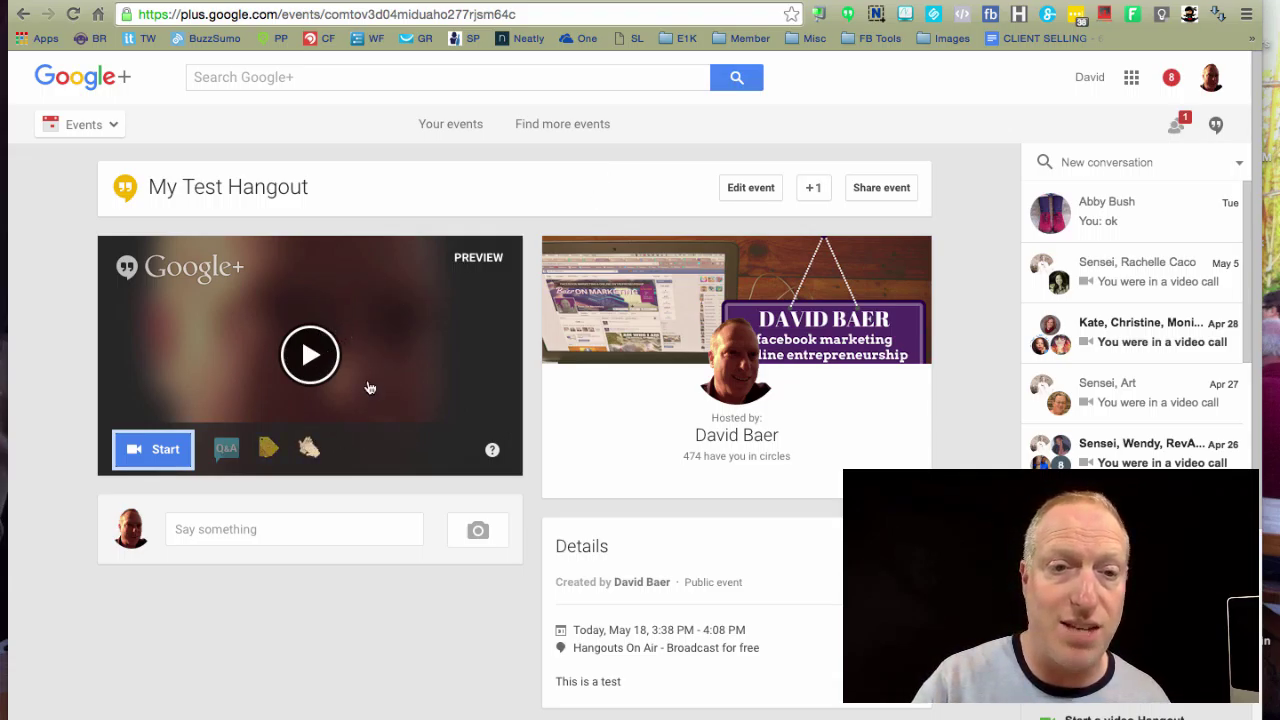
# Step: Play the PREVIEW video on the My Test Hangout event page
pyautogui.click(310, 352)
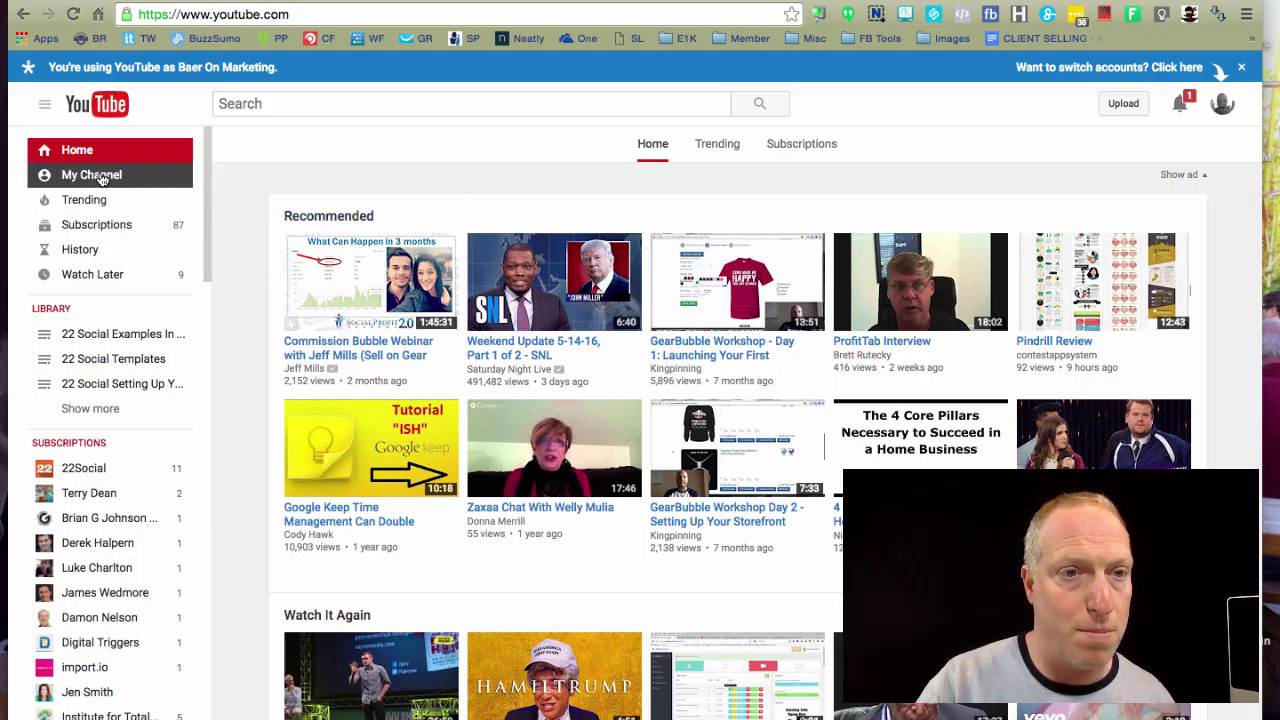
# Step: Open the channel's Creator Studio from the YouTube account avatar menu
pyautogui.click(1220, 106)
pyautogui.click(1114, 216)
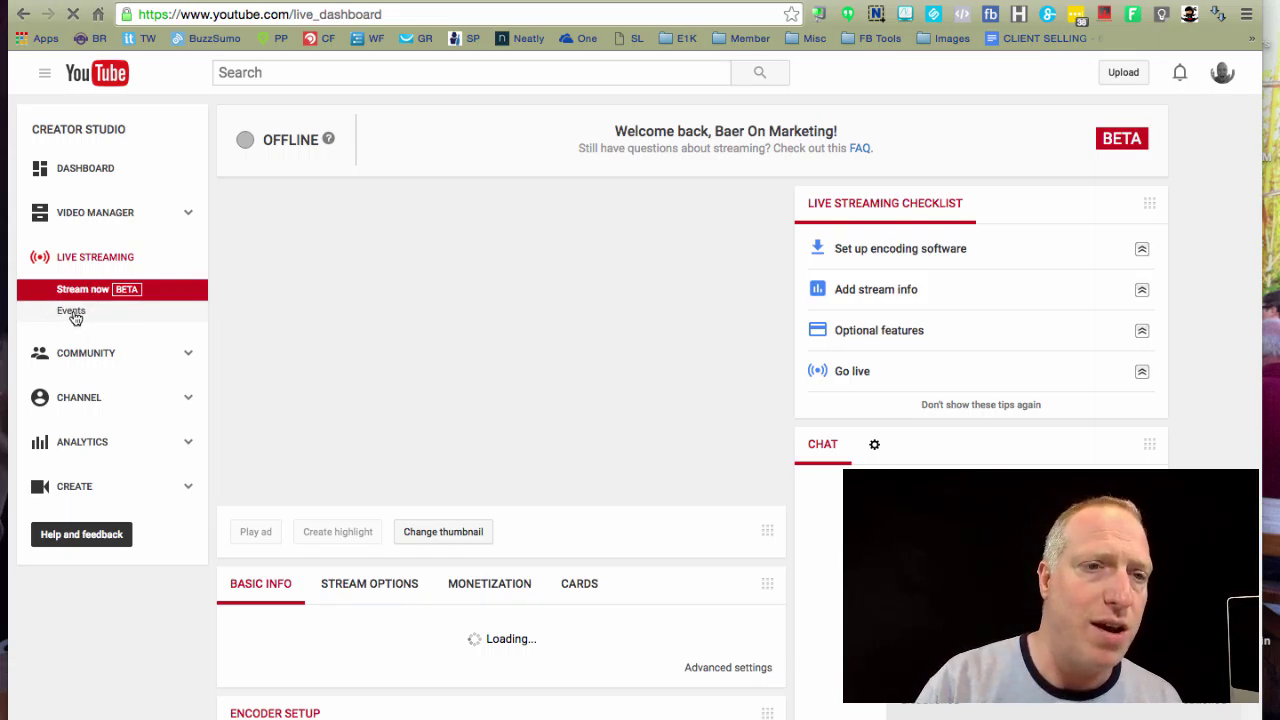
# Step: List the Live Streaming events and start a new live event
pyautogui.click(98, 317)
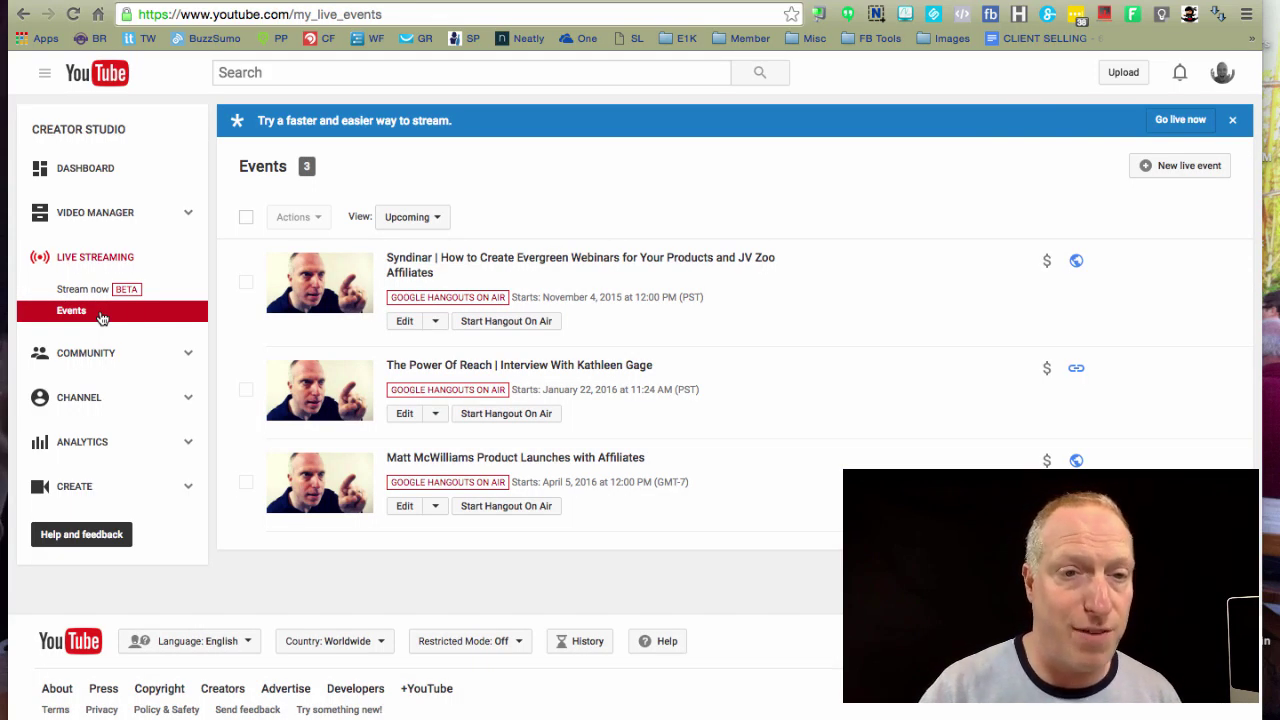
pyautogui.click(1143, 176)
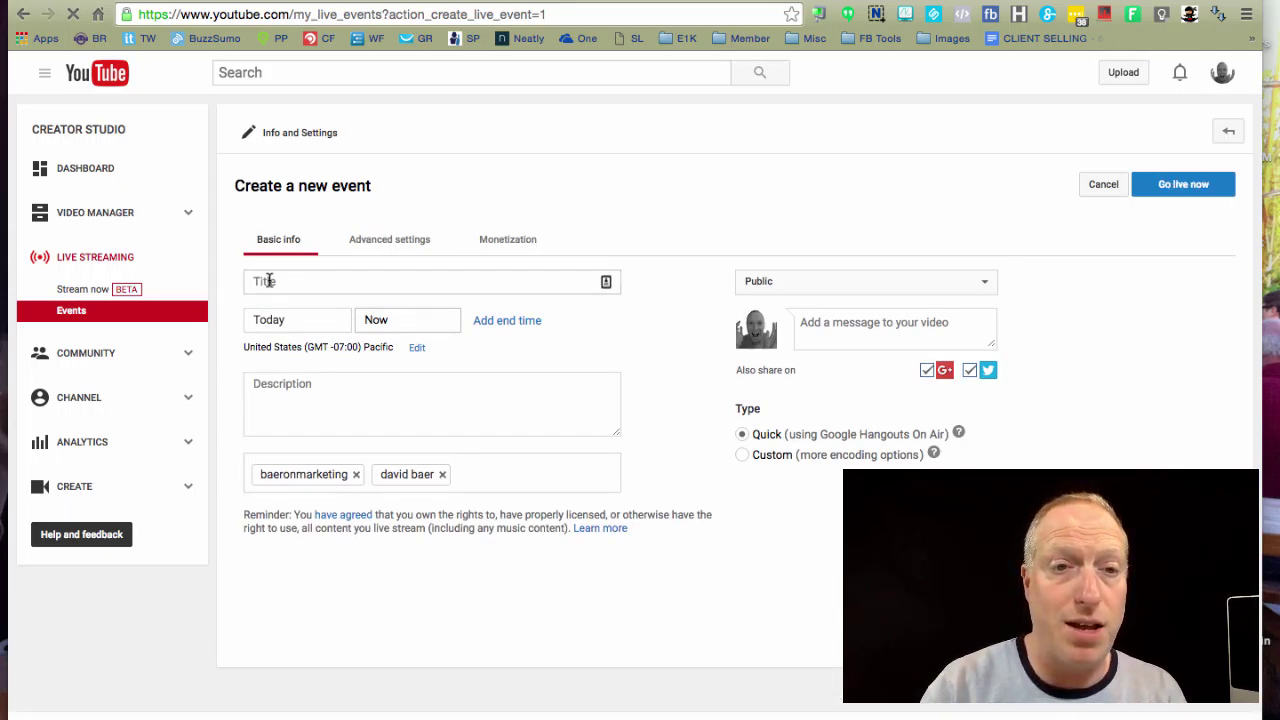
# Step: Title the new event 'Test Live Event' and set its privacy to Unlisted
pyautogui.click(268, 281)
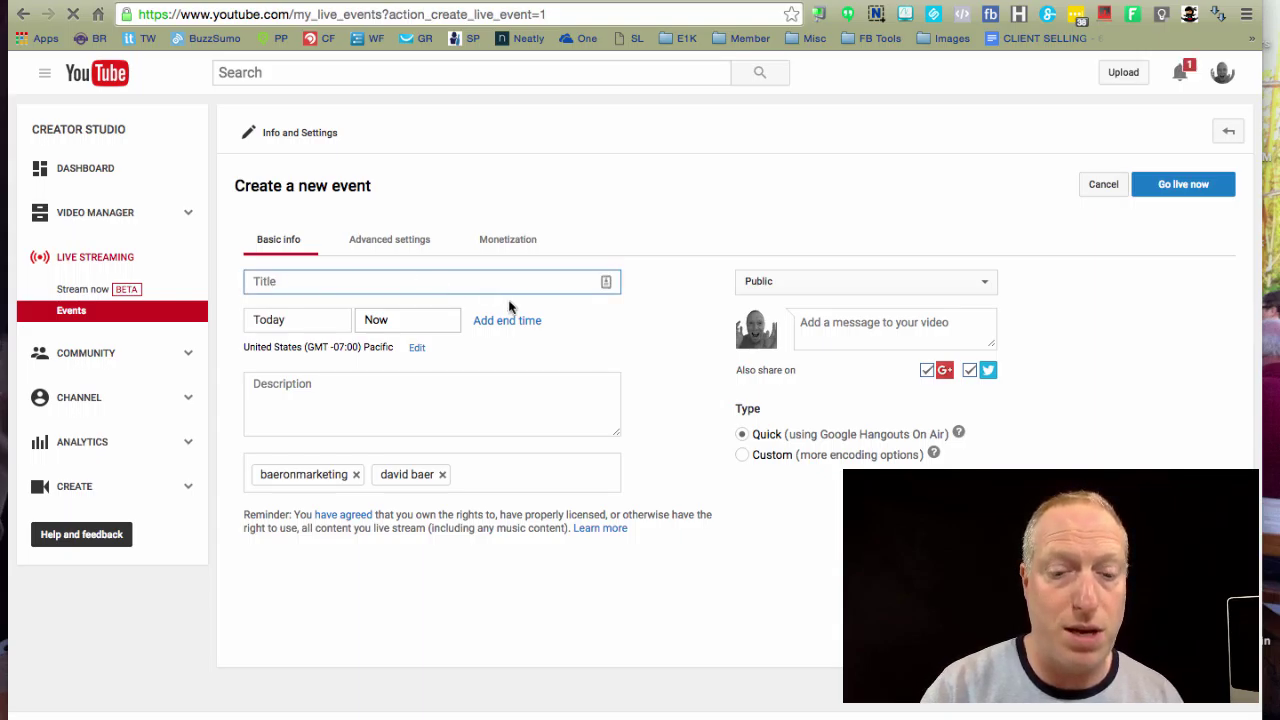
pyautogui.write('Tes')
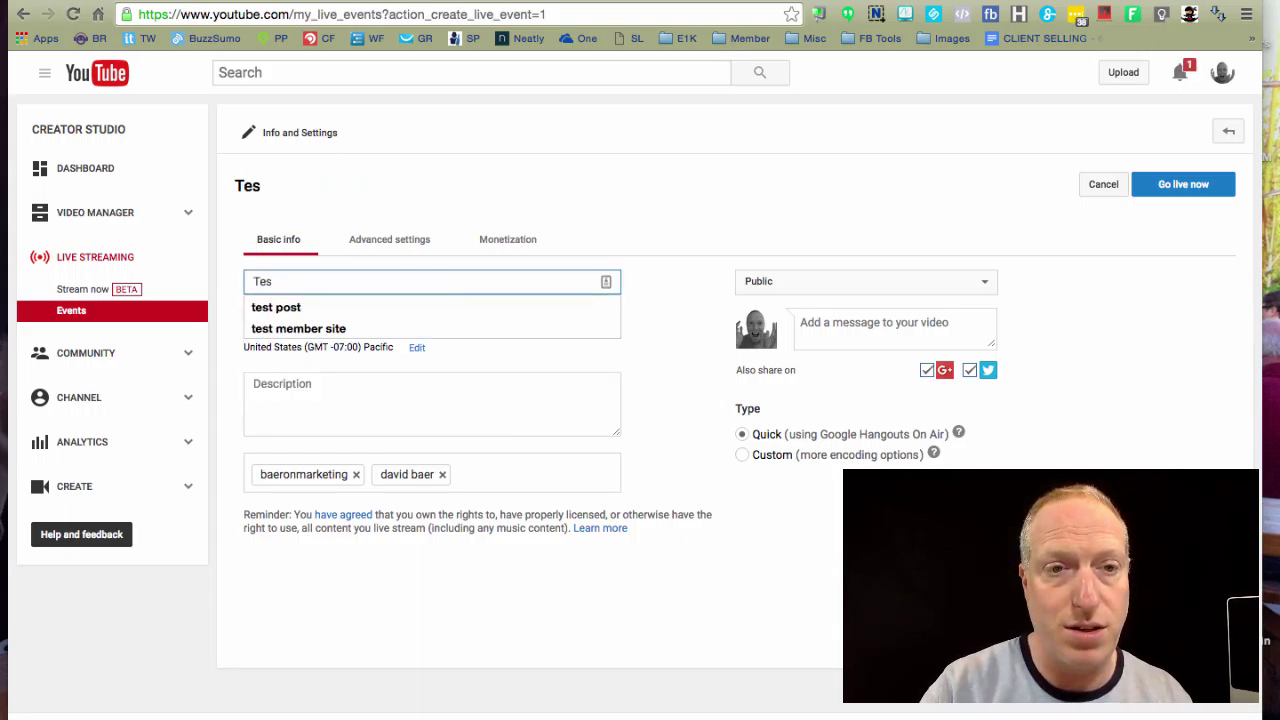
pyautogui.write('t')
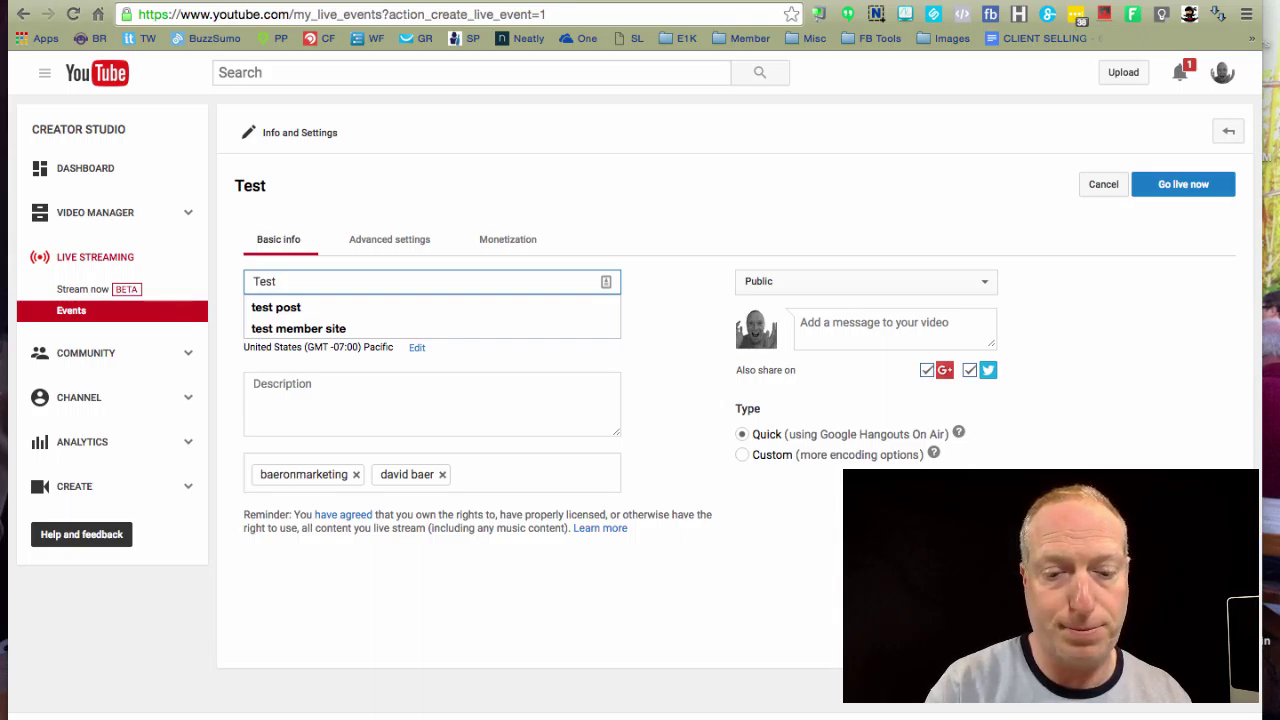
pyautogui.write(' Live Event')
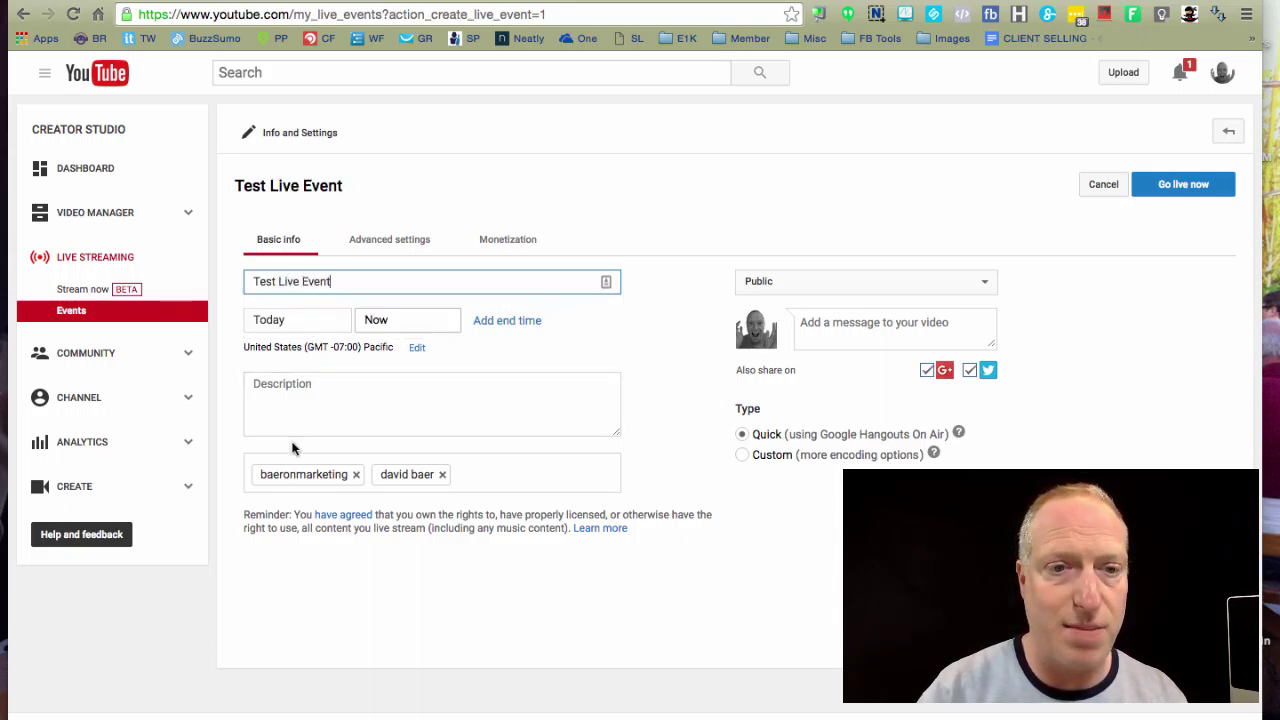
pyautogui.click(796, 285)
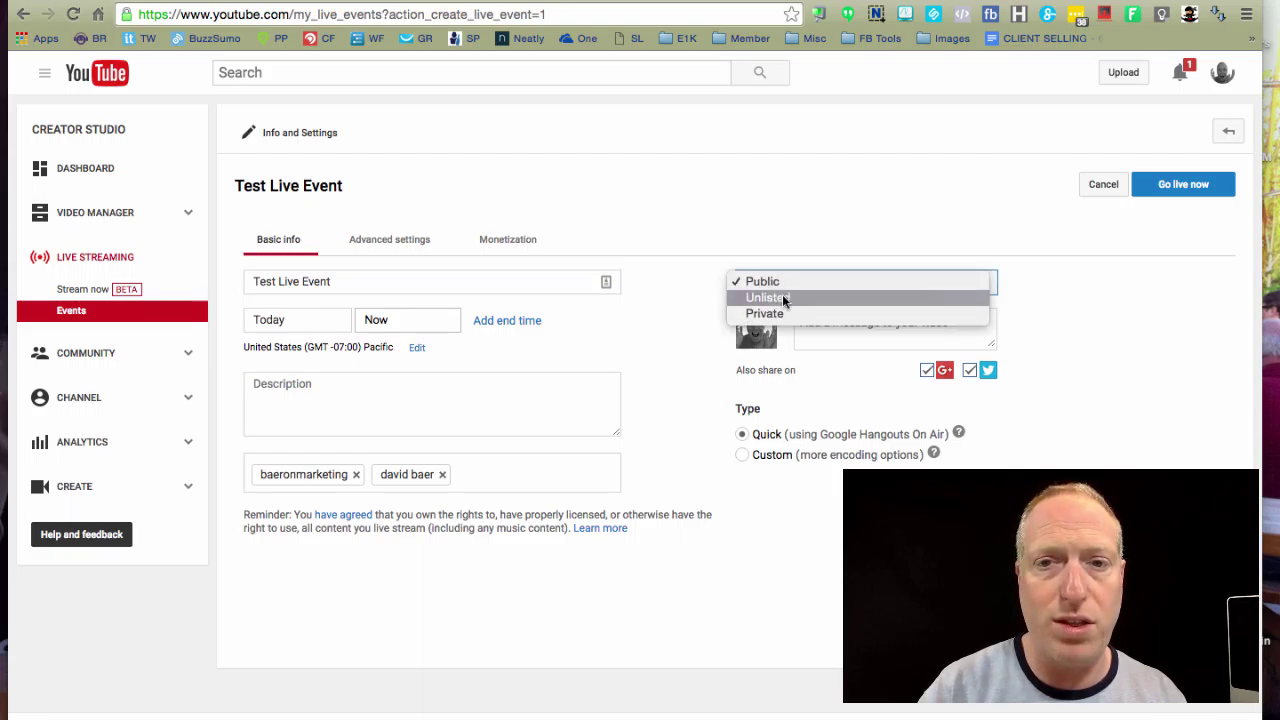
pyautogui.click(783, 297)
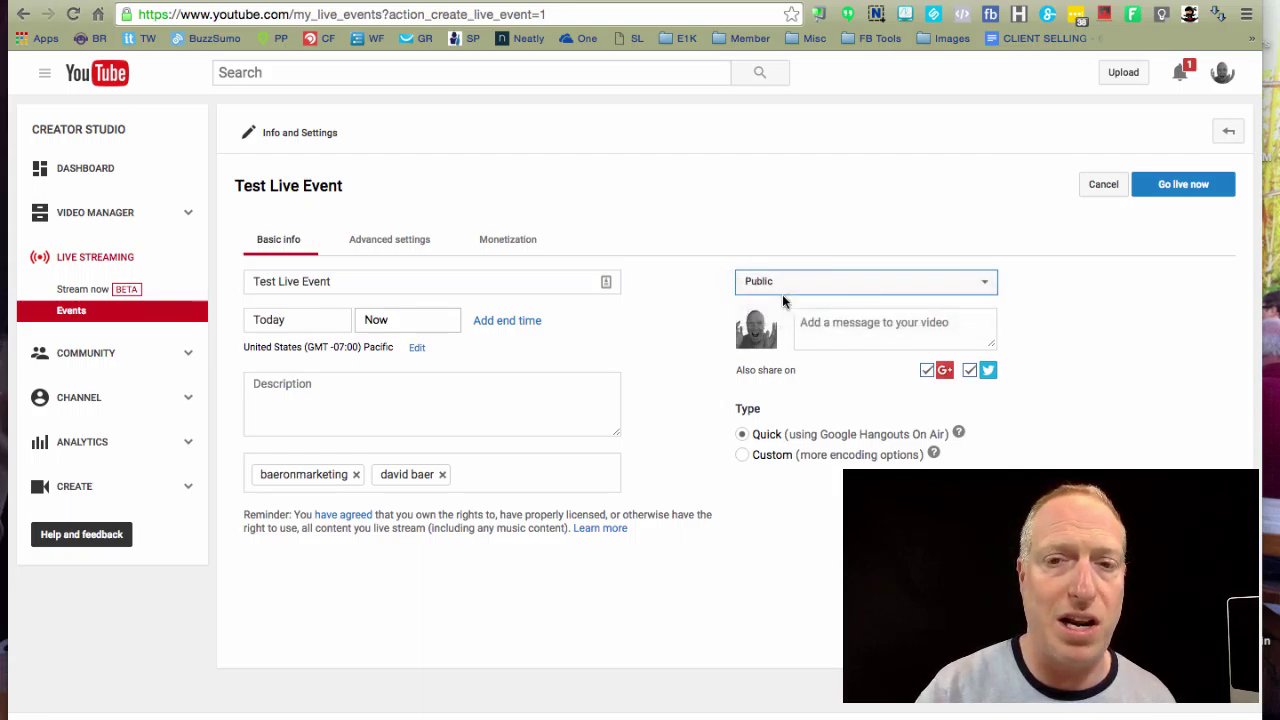
# Step: Go live with Test Live Event, then close the Hangouts On Air window once it loads
pyautogui.click(1167, 187)
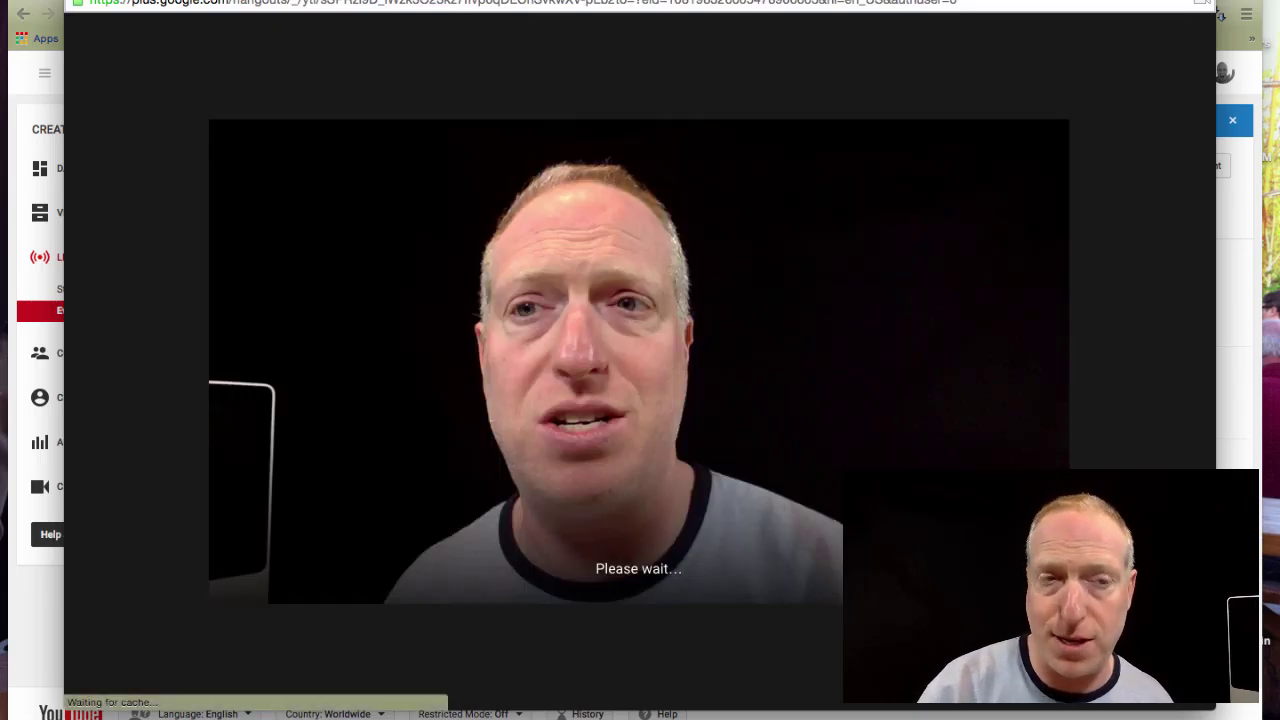
pyautogui.click(72, 2)
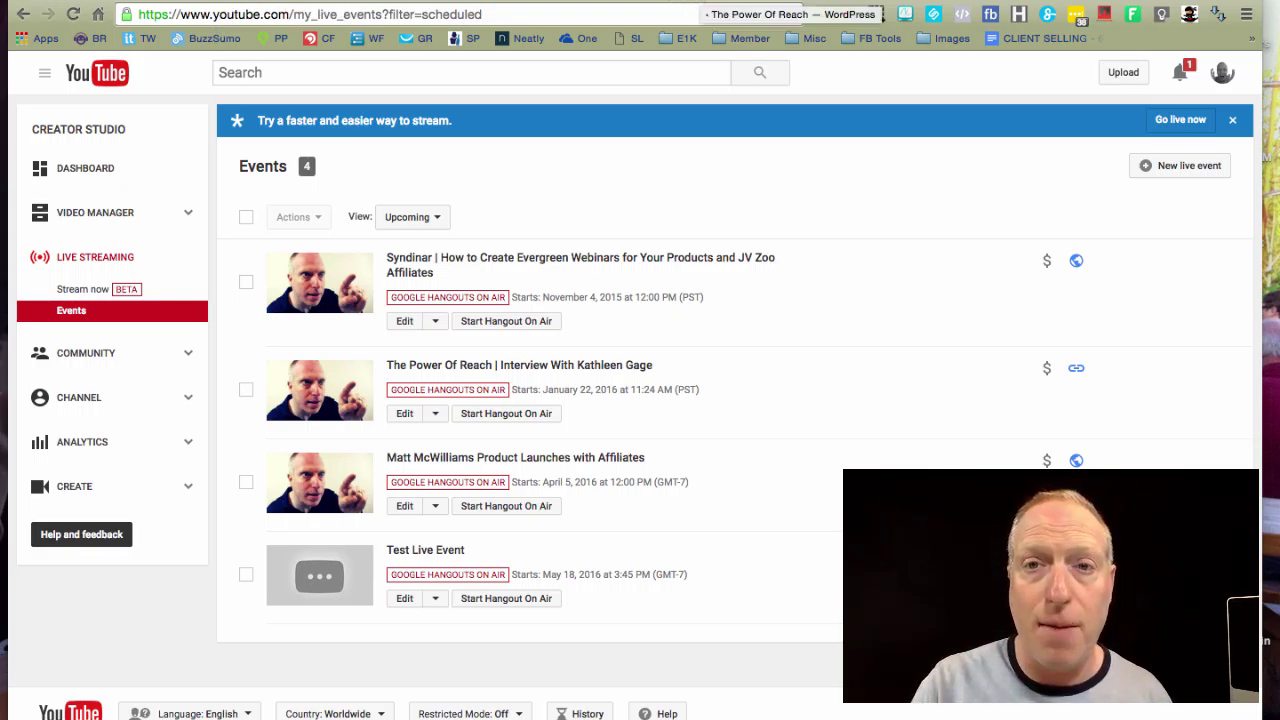
# Step: Switch to the WordPress tab with WebinarIgnition's Create New Webinar page
pyautogui.click(790, 2)
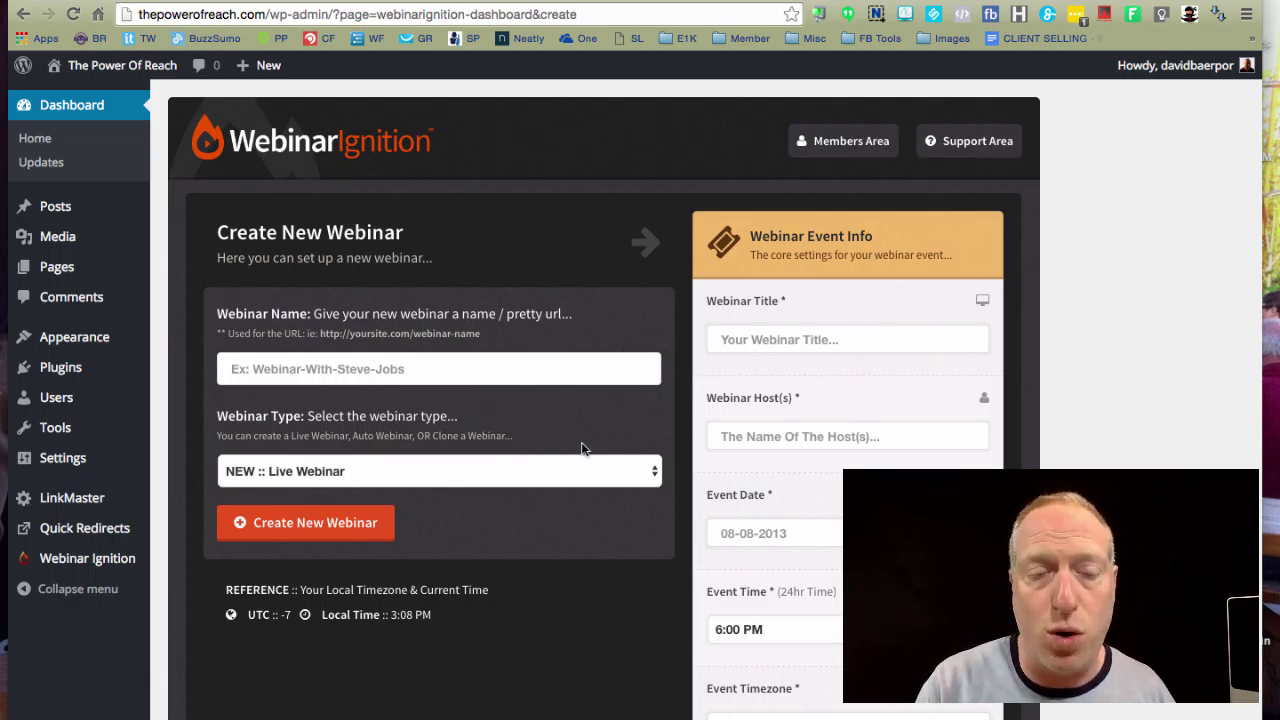
# Step: Set the webinar type to NEW :: Live Webinar and name it 'Test Webinar'
pyautogui.click(404, 471)
pyautogui.click(398, 486)
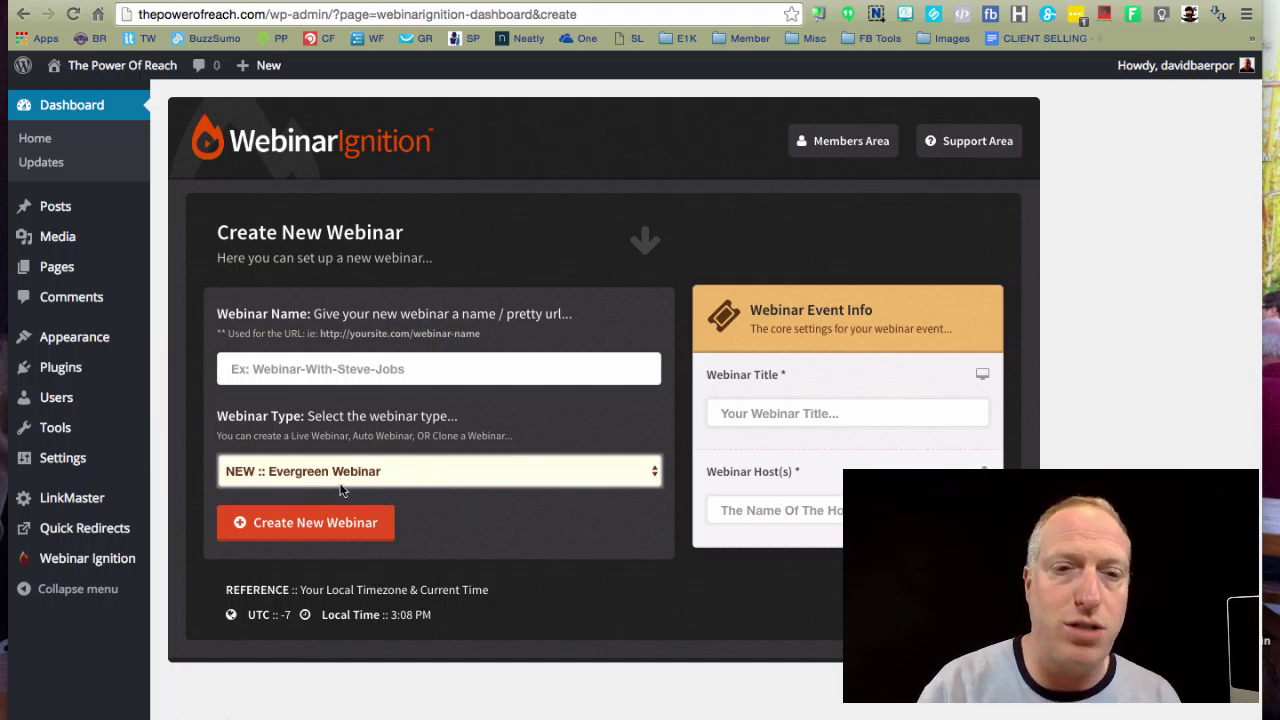
pyautogui.click(315, 368)
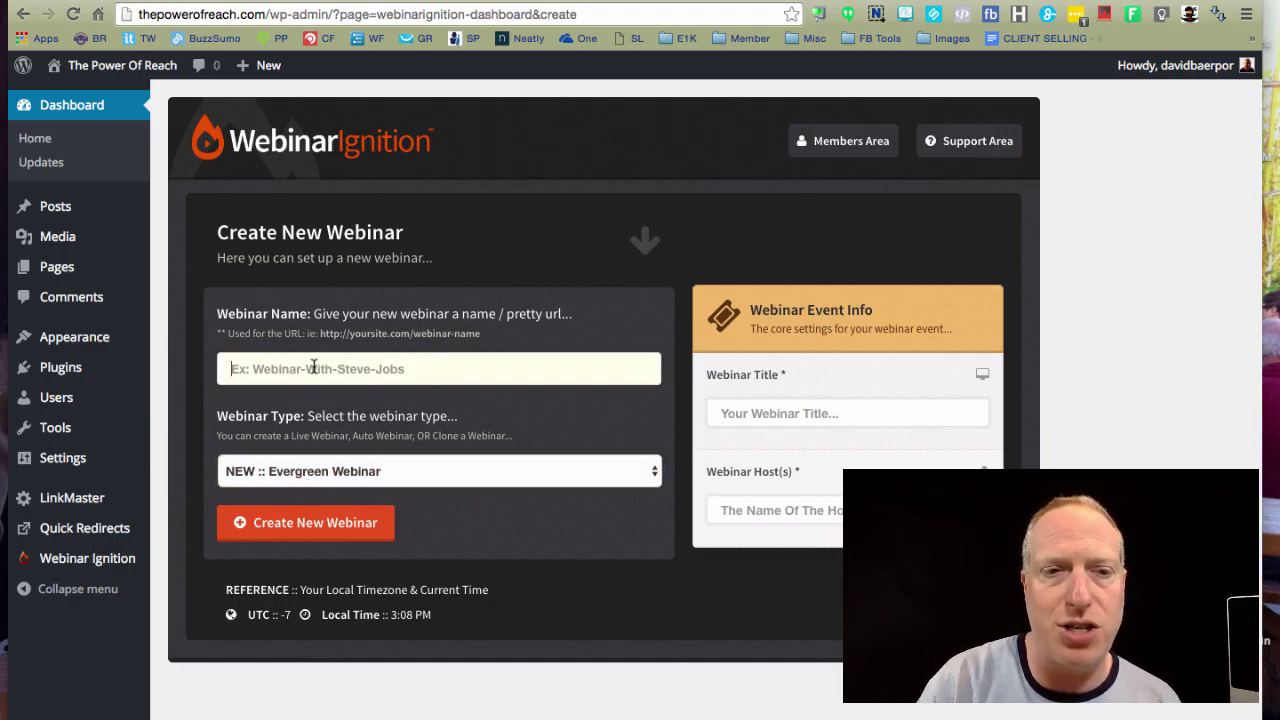
pyautogui.click(357, 470)
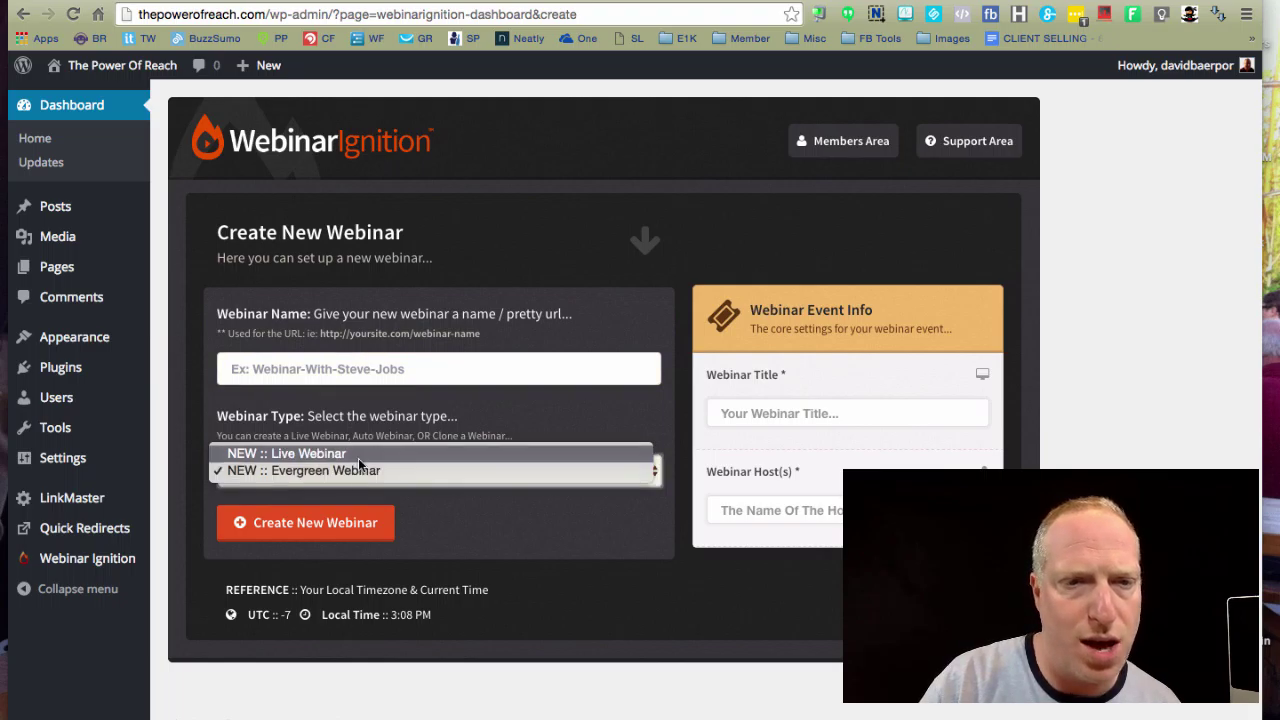
pyautogui.click(358, 458)
pyautogui.click(275, 366)
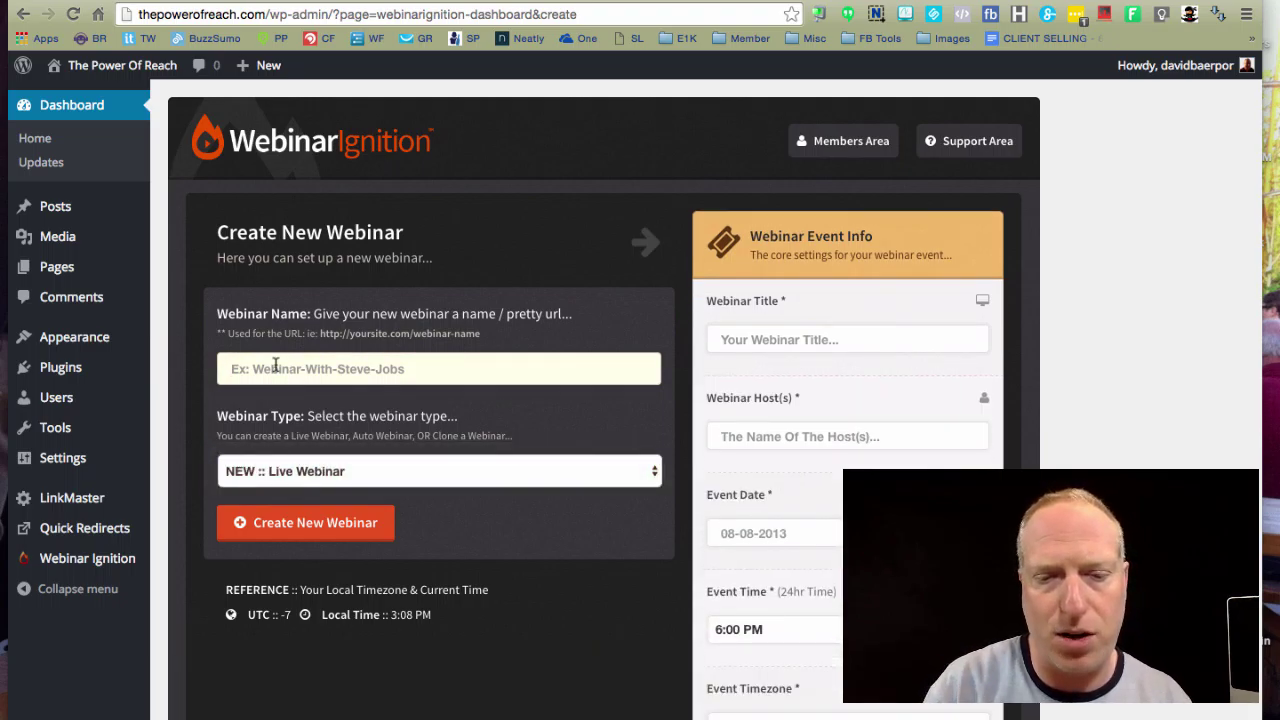
pyautogui.write('Test We')
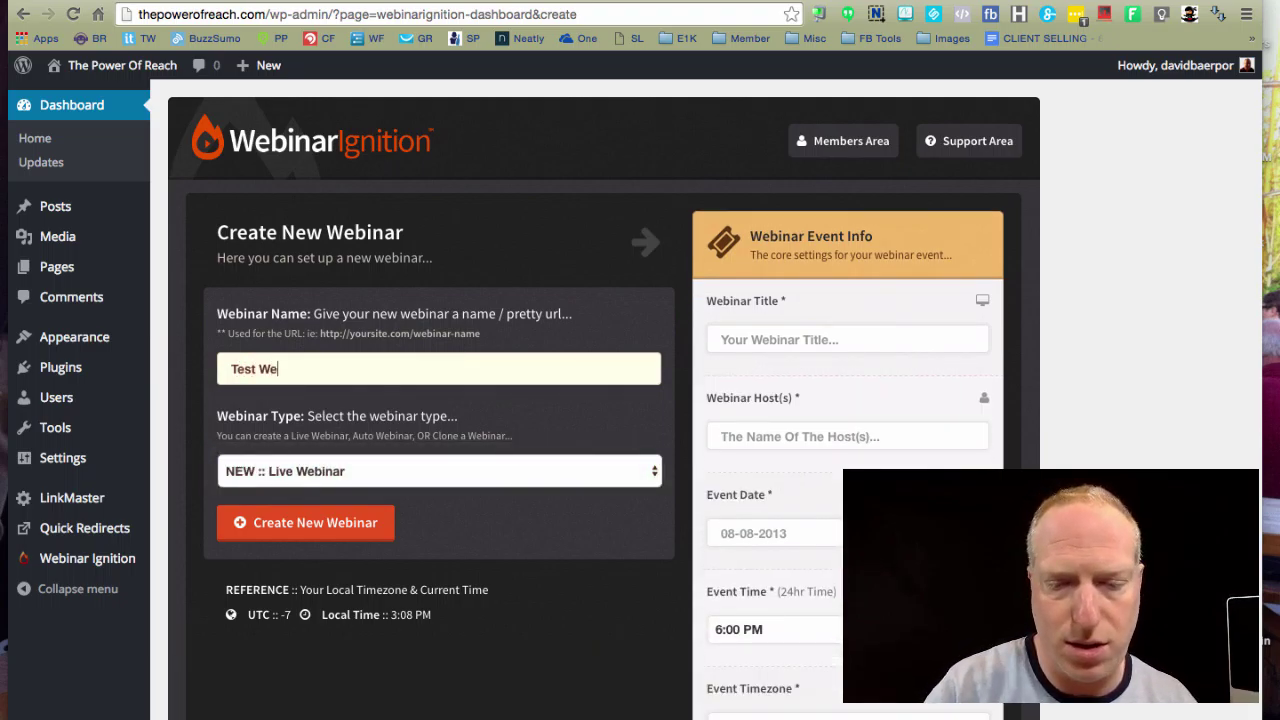
pyautogui.write('binar')
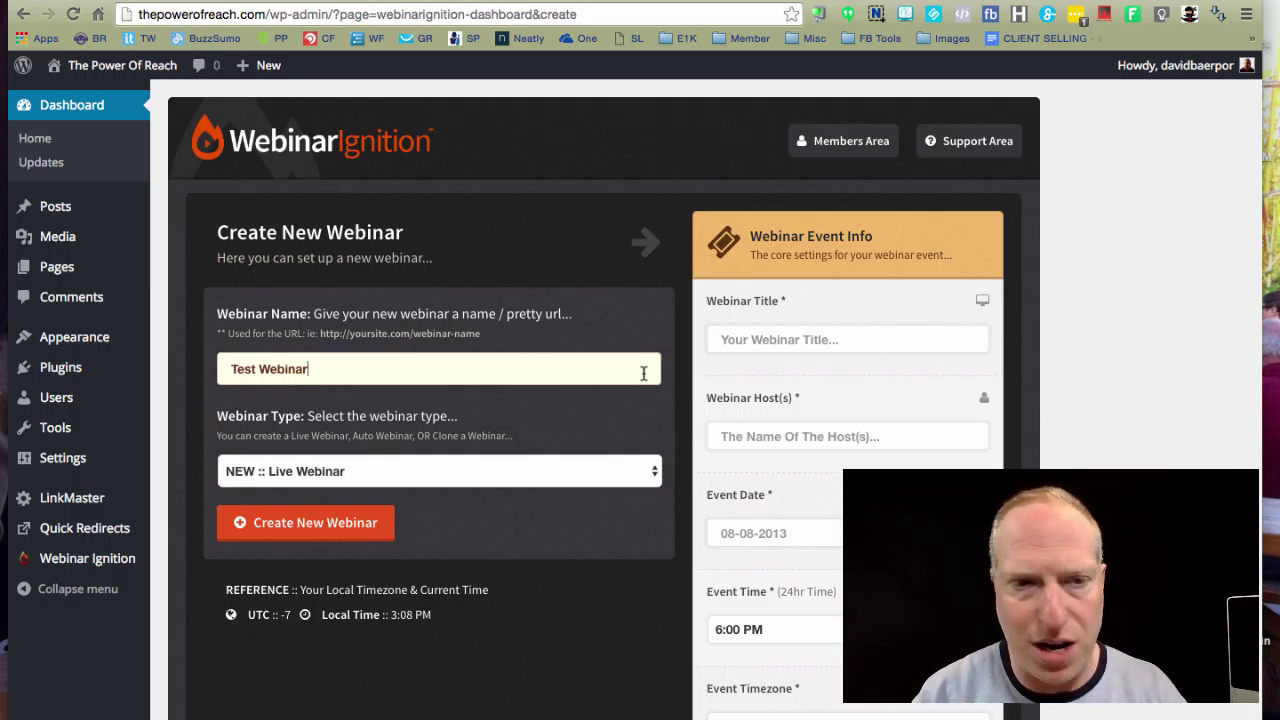
# Step: Enter 'Test Webinar' as the webinar title and fill in the host's name
pyautogui.click(768, 345)
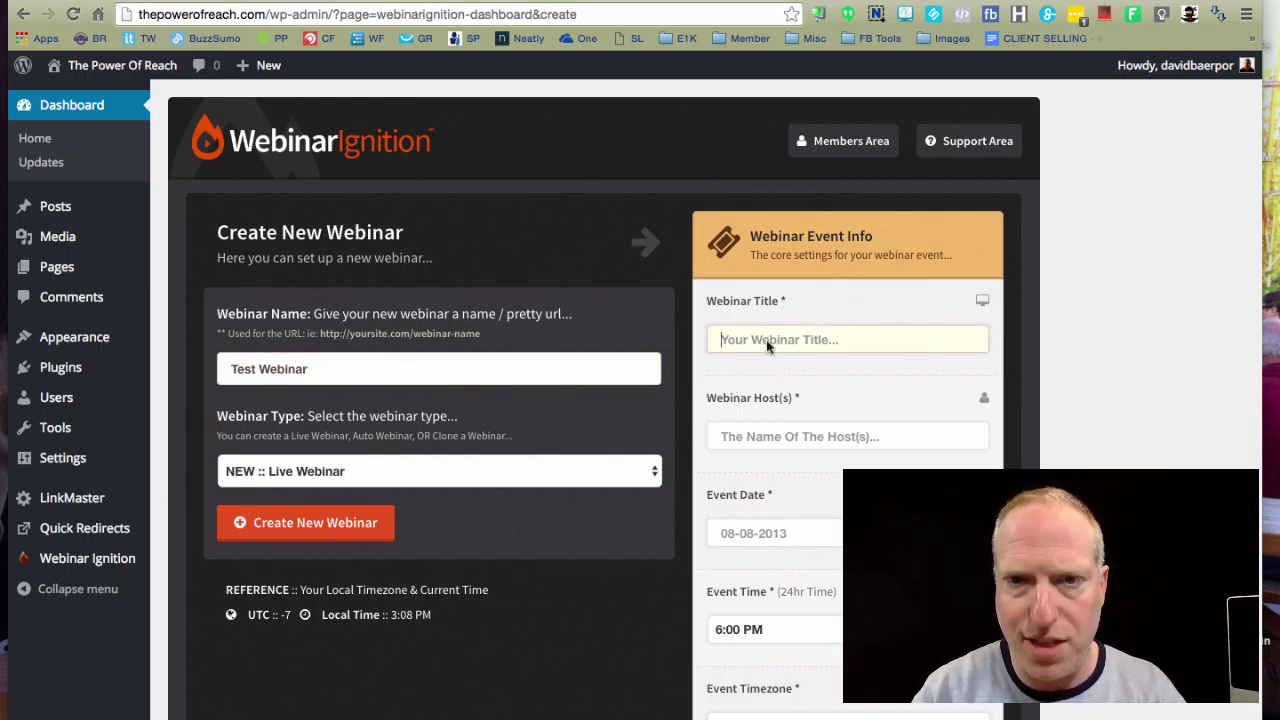
pyautogui.scroll(-2, 807, 577)
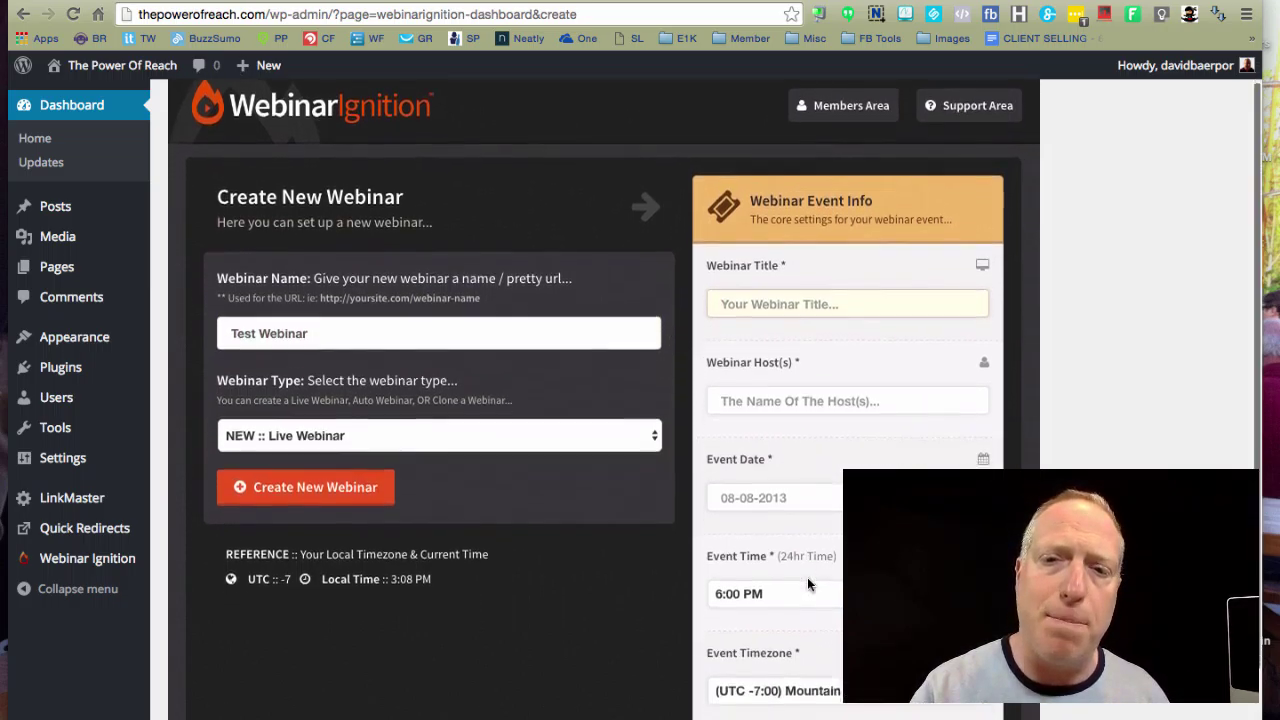
pyautogui.scroll(2, 807, 577)
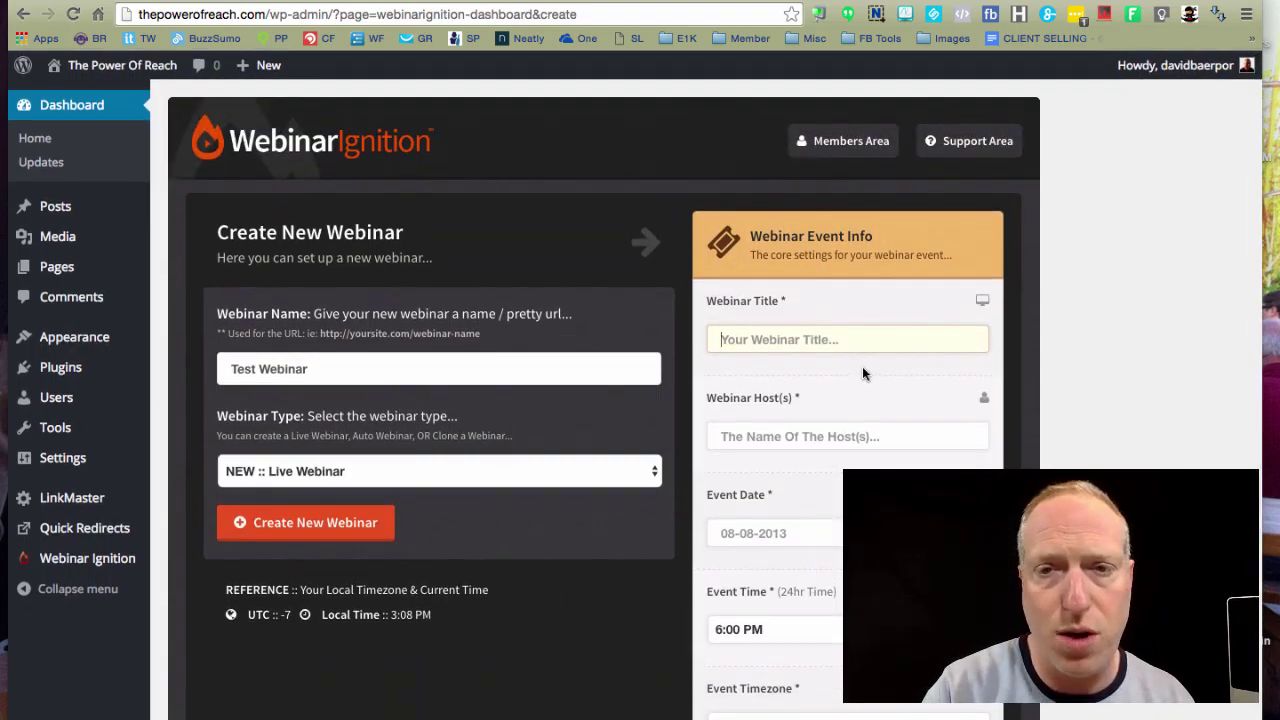
pyautogui.write('T')
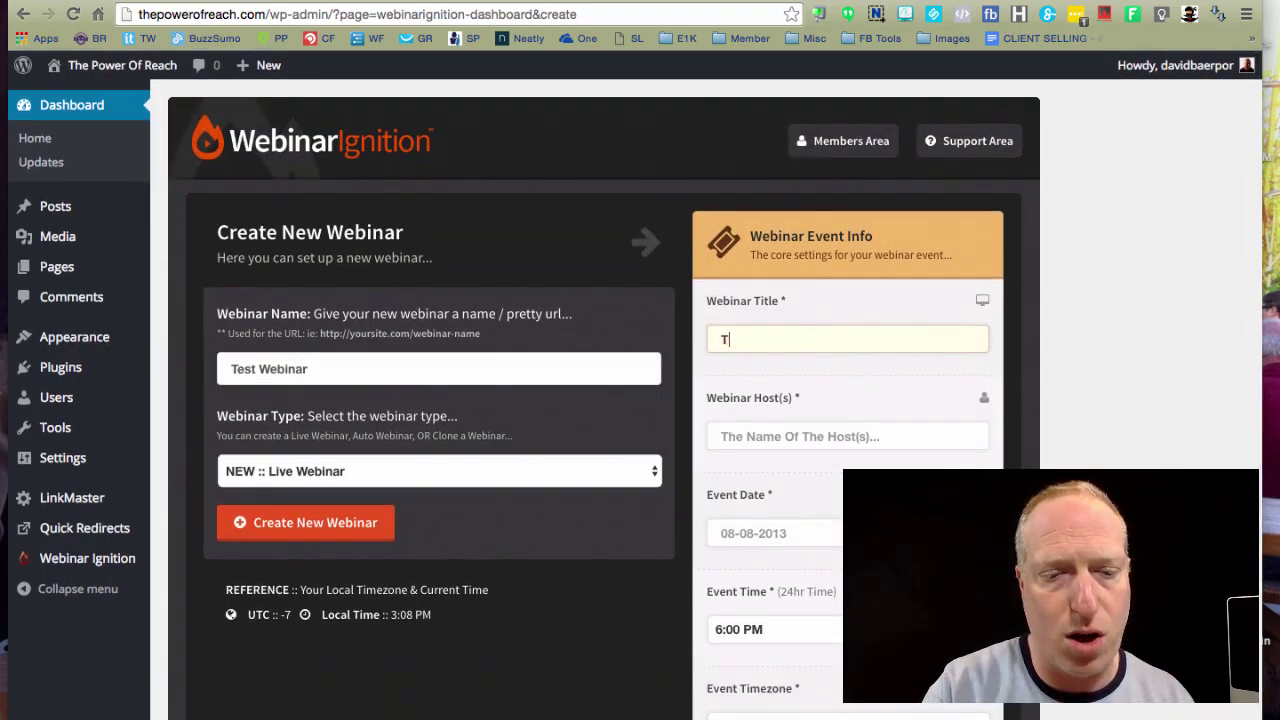
pyautogui.write('est Webinar')
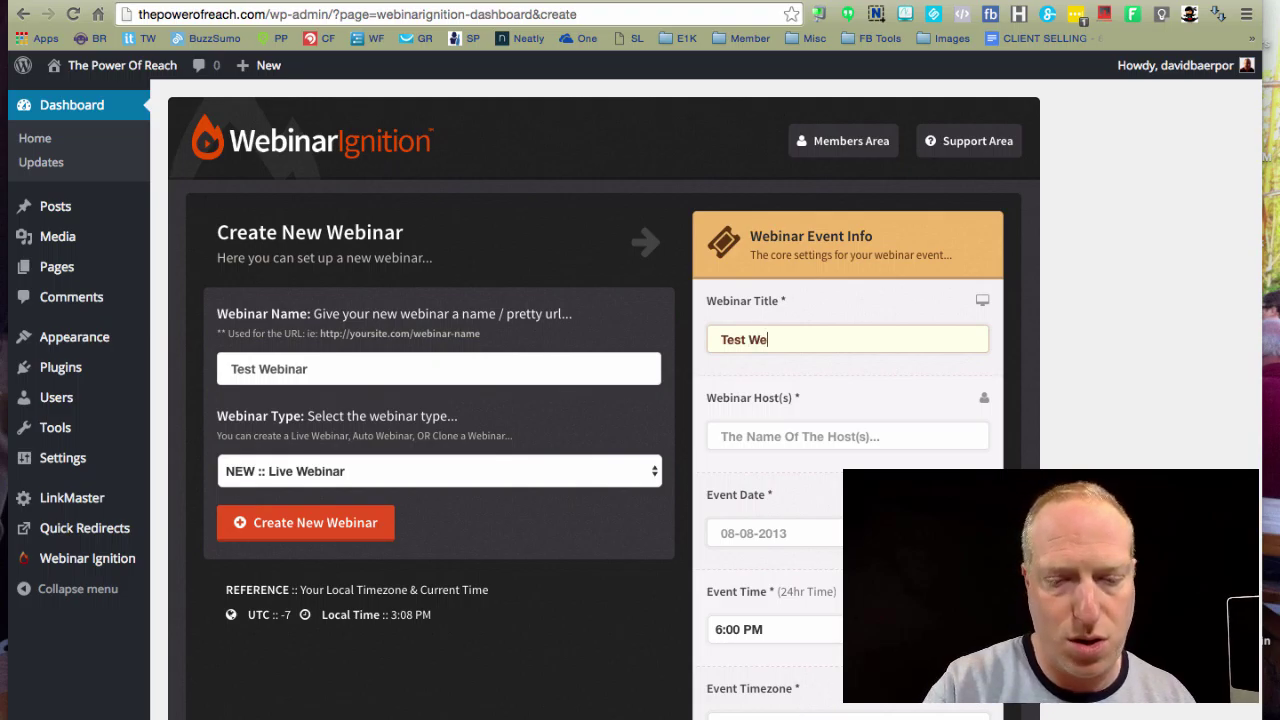
pyautogui.click(817, 441)
pyautogui.write('David')
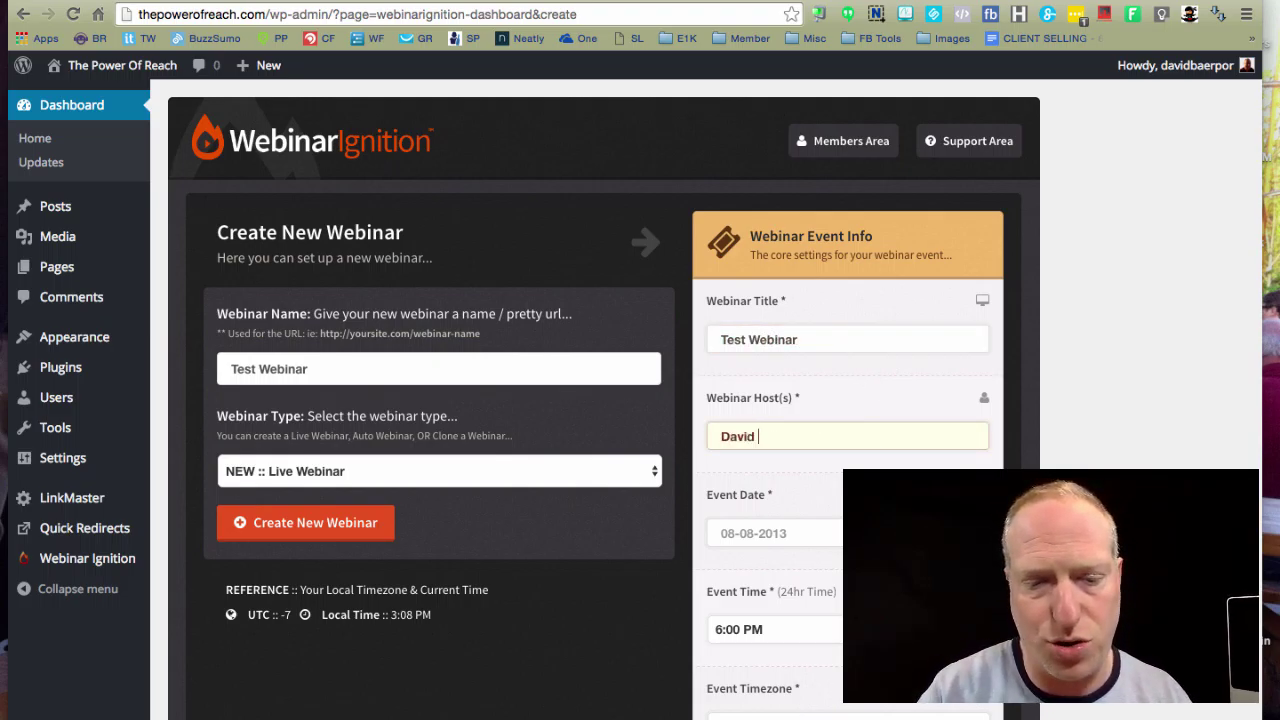
pyautogui.write(' Baer')
# Step: Schedule the webinar for 19 May 2016 at 10:00 AM and create it
pyautogui.click(774, 545)
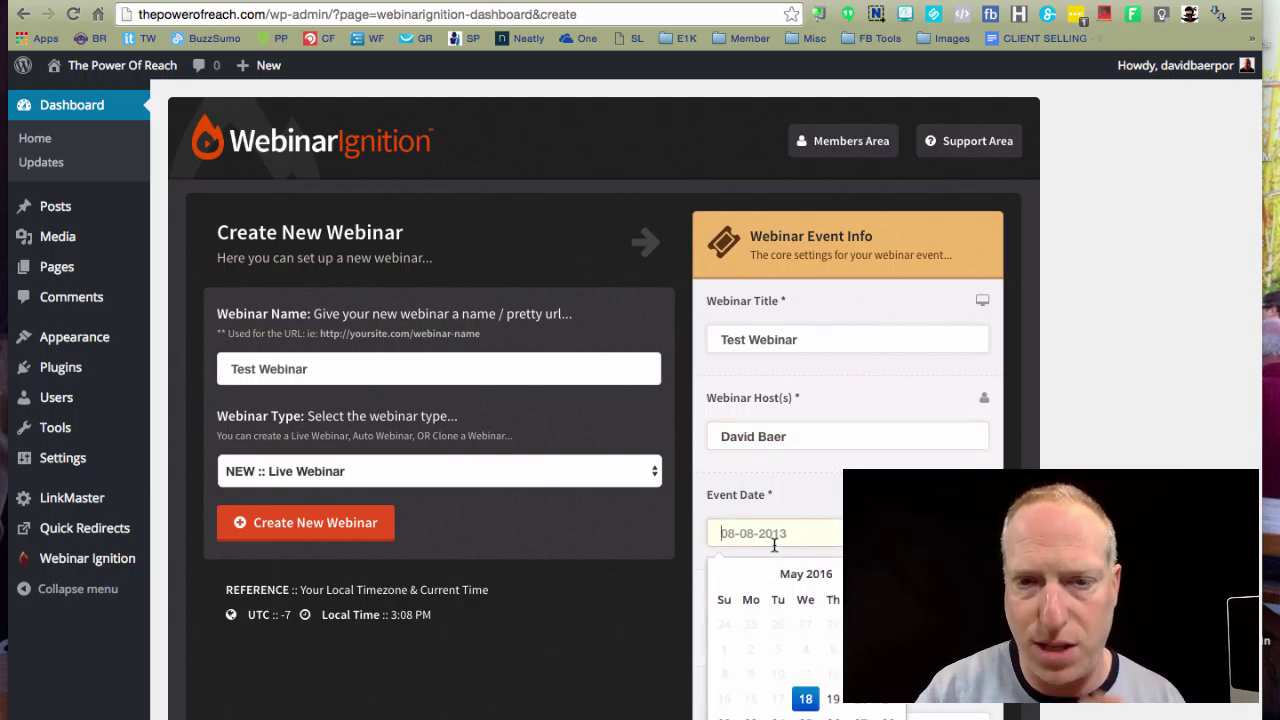
pyautogui.scroll(-2, 778, 590)
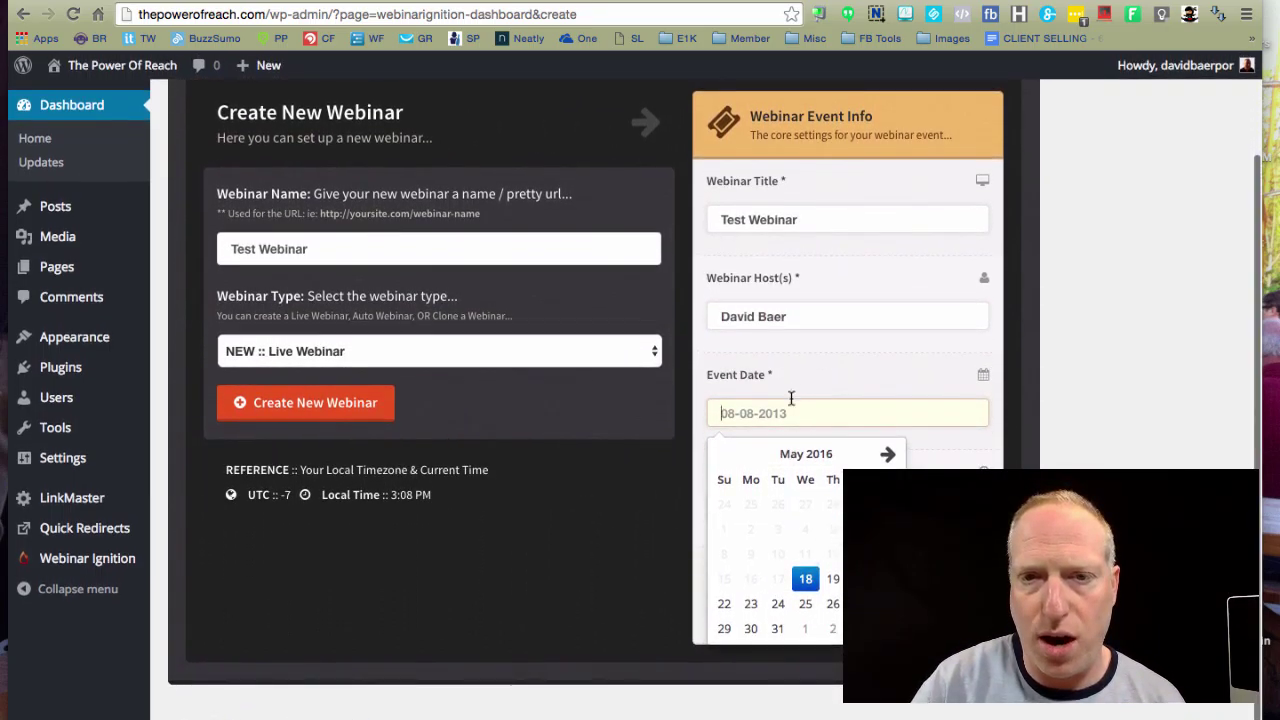
pyautogui.click(831, 578)
pyautogui.click(752, 510)
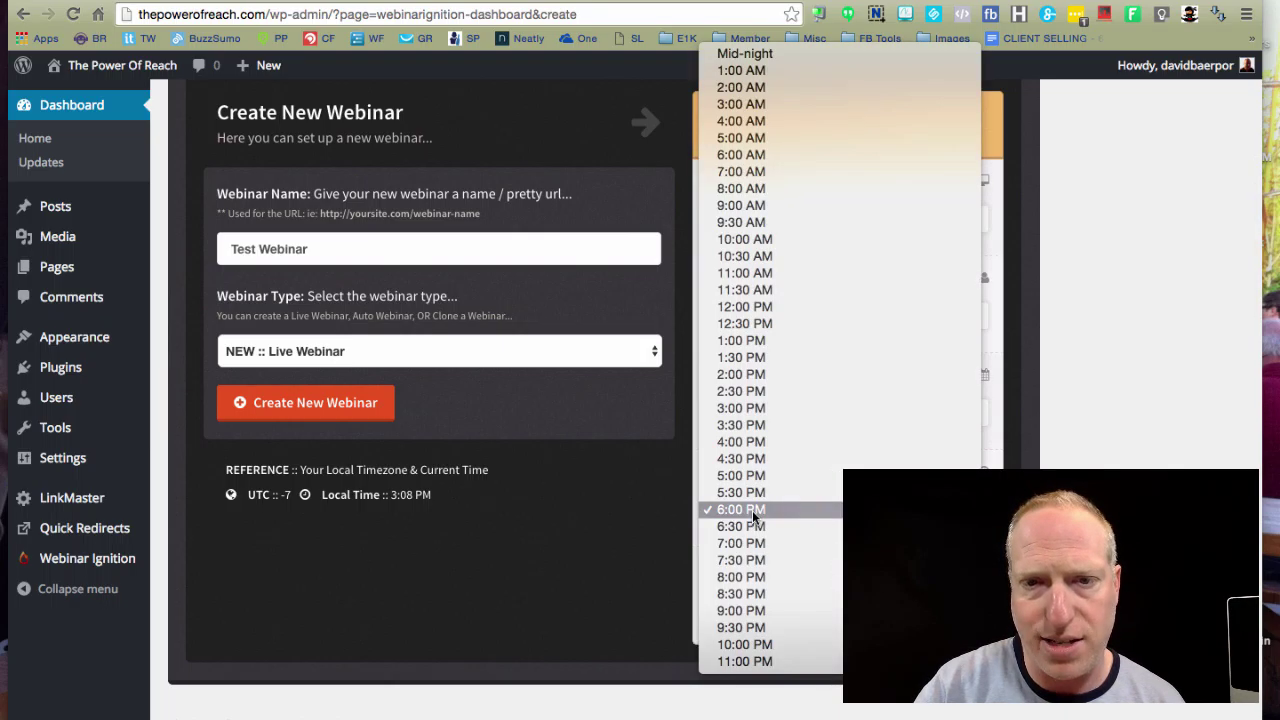
pyautogui.click(802, 239)
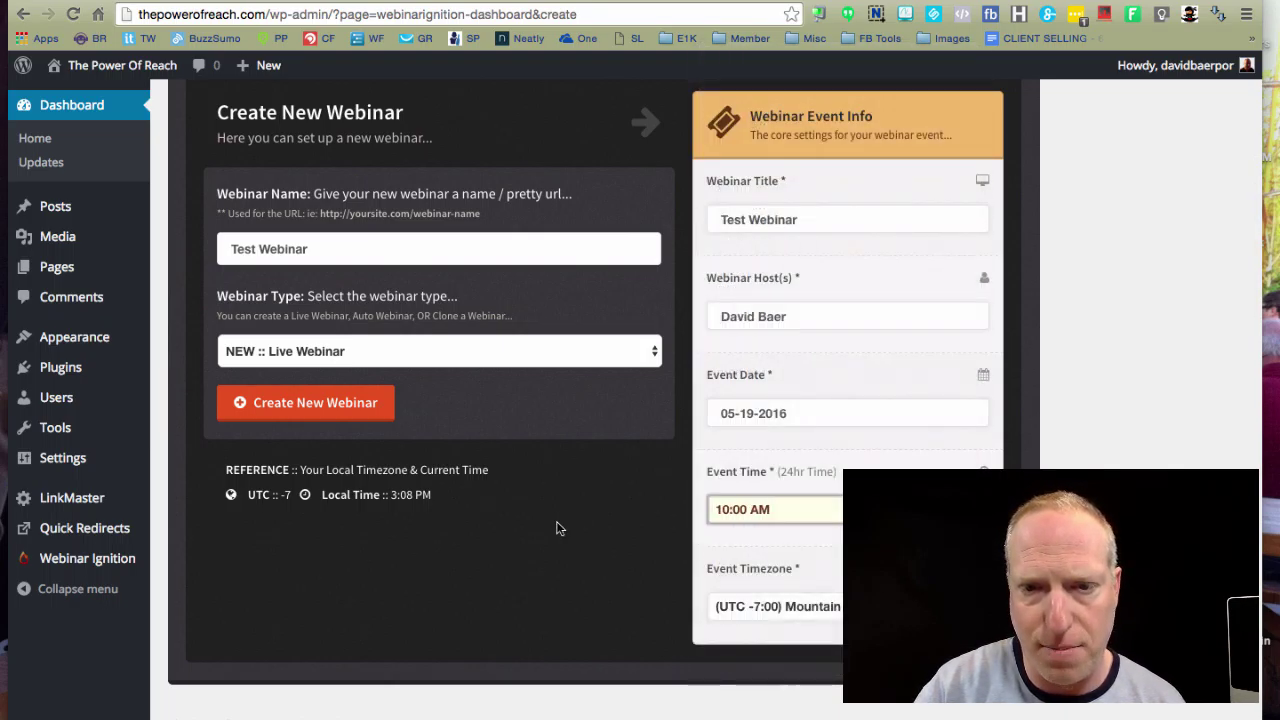
pyautogui.click(307, 403)
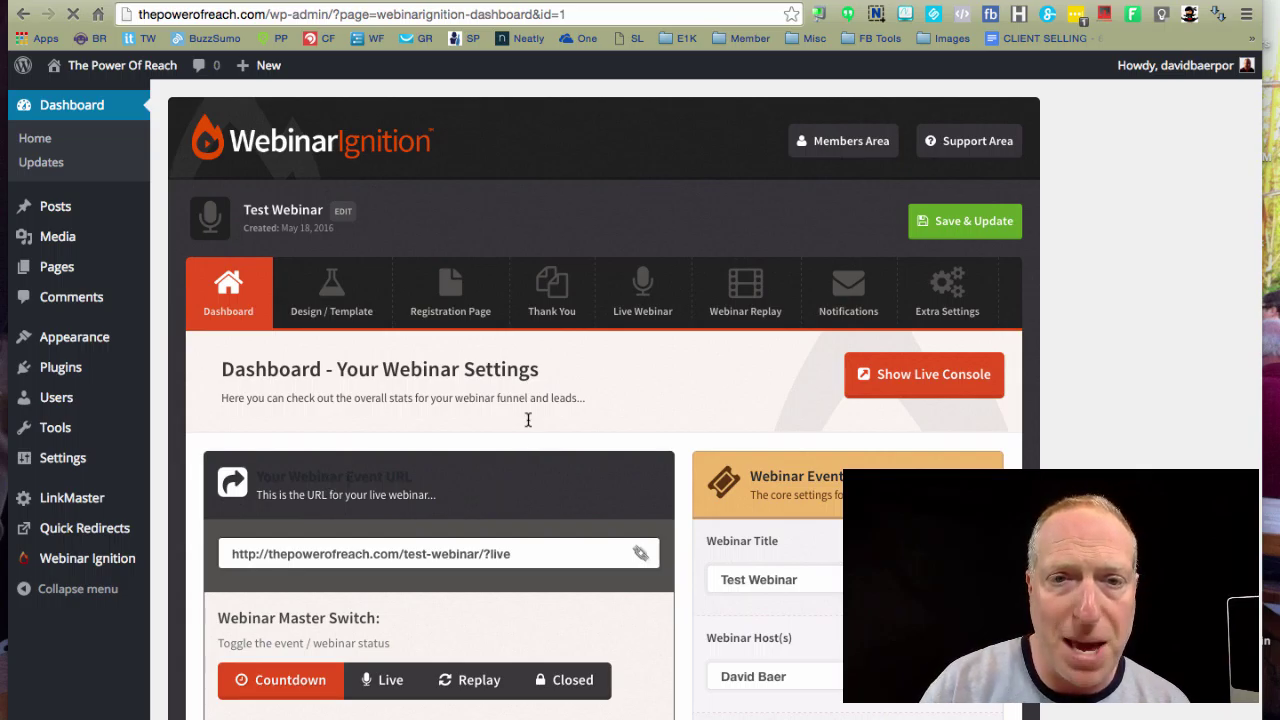
pyautogui.scroll(-2, 528, 420)
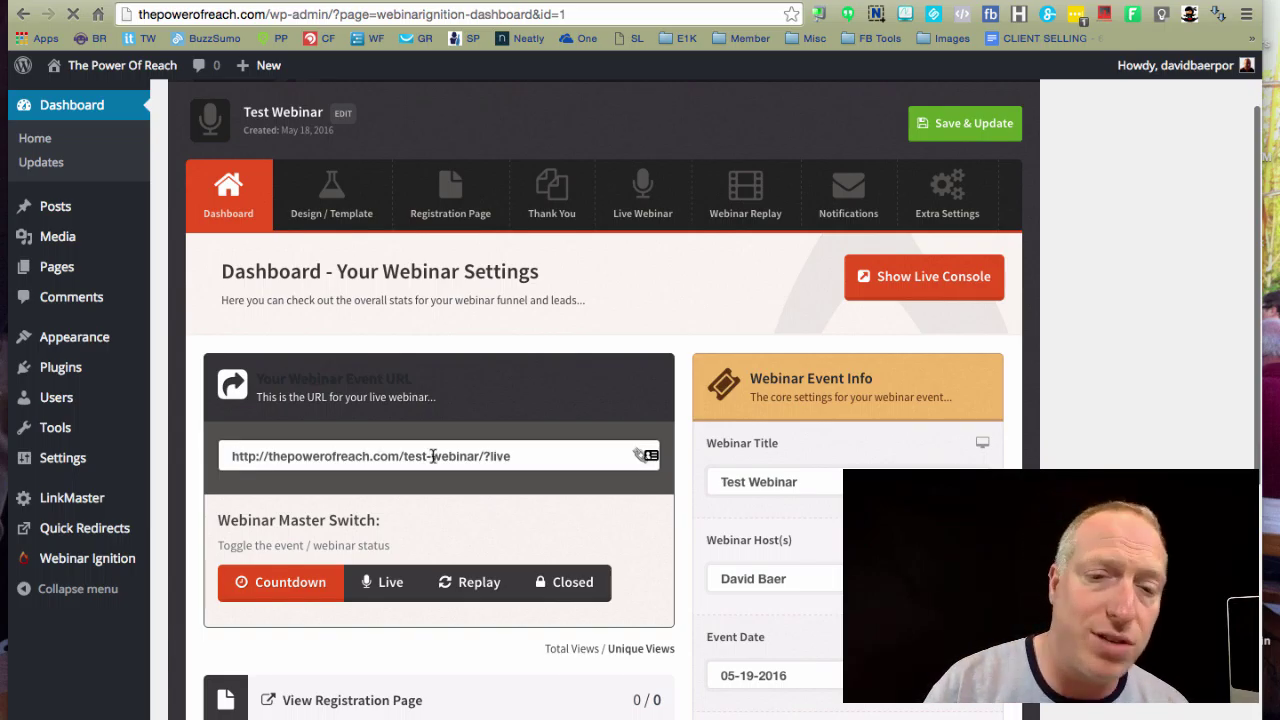
pyautogui.scroll(-5, 455, 510)
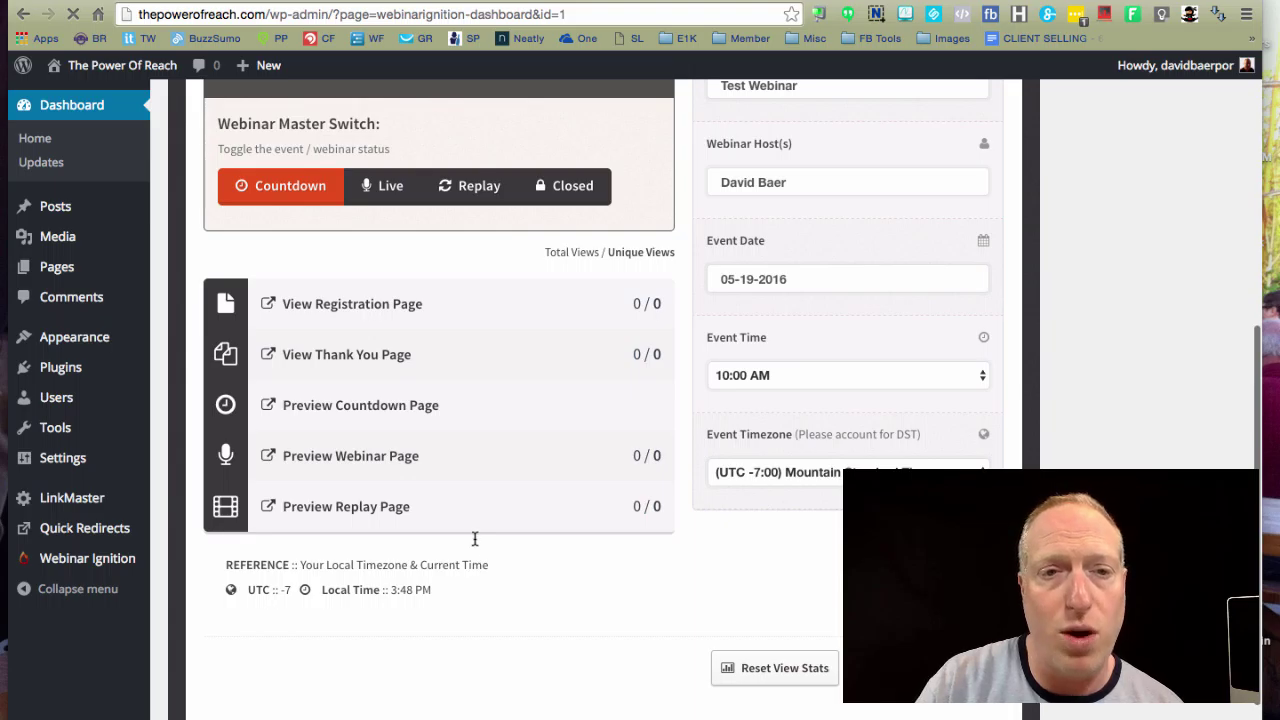
pyautogui.scroll(3, 475, 539)
pyautogui.scroll(2, 474, 537)
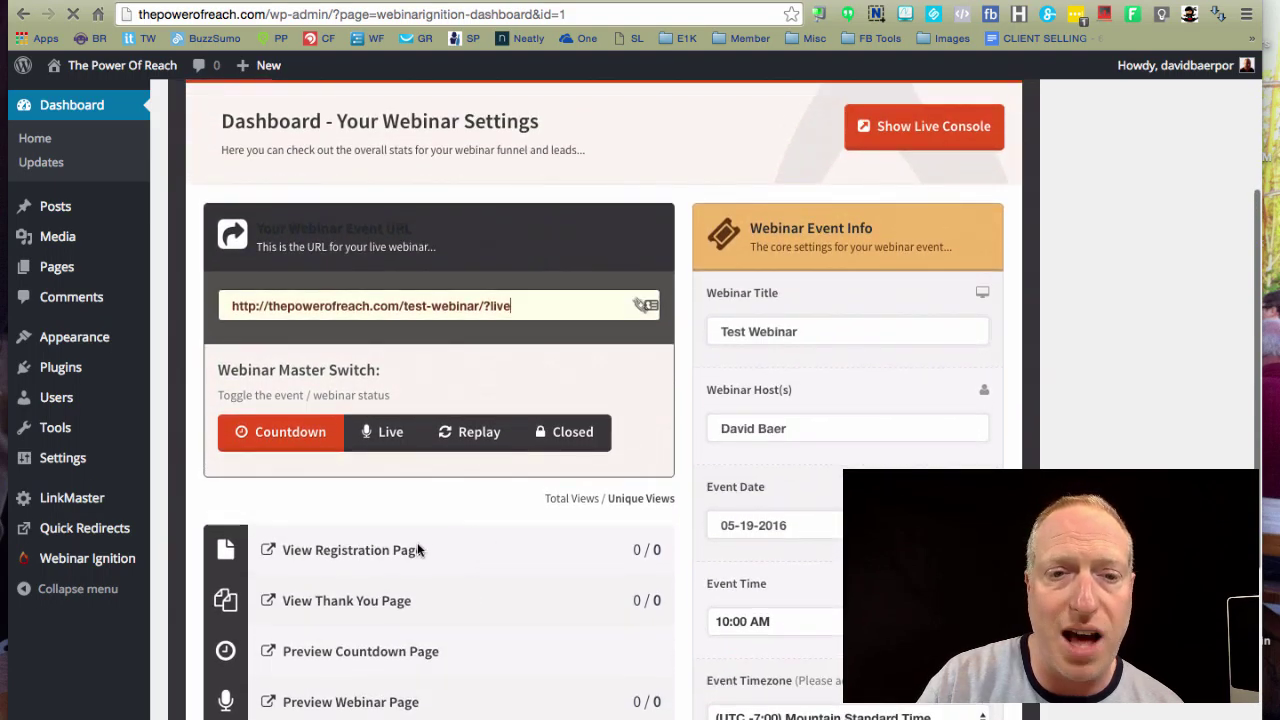
pyautogui.click(344, 556)
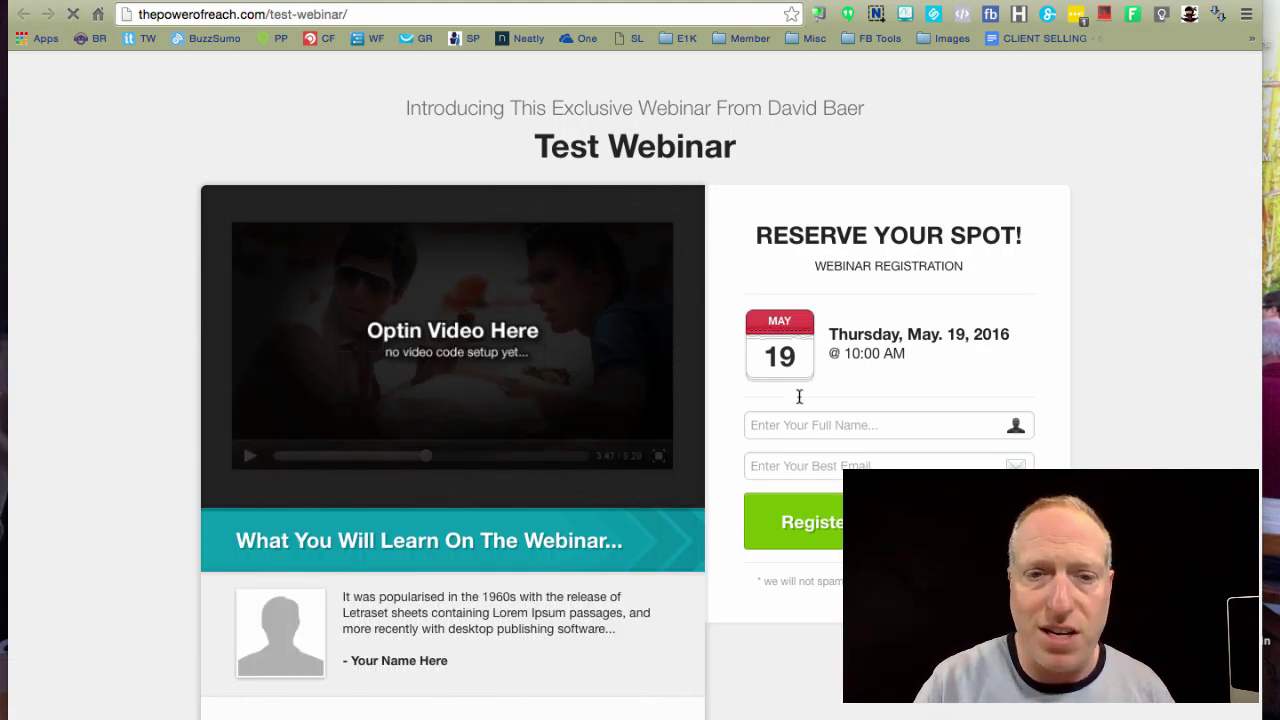
pyautogui.press('super+w')
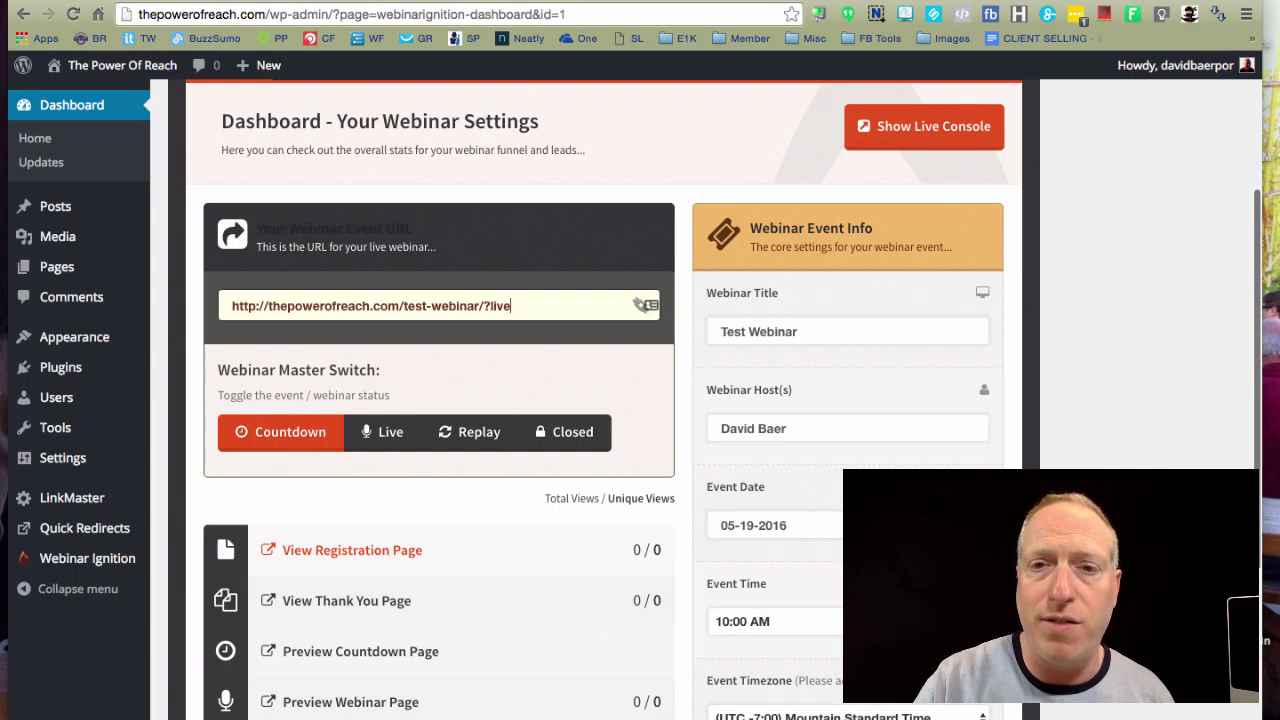
pyautogui.scroll(-3, 528, 510)
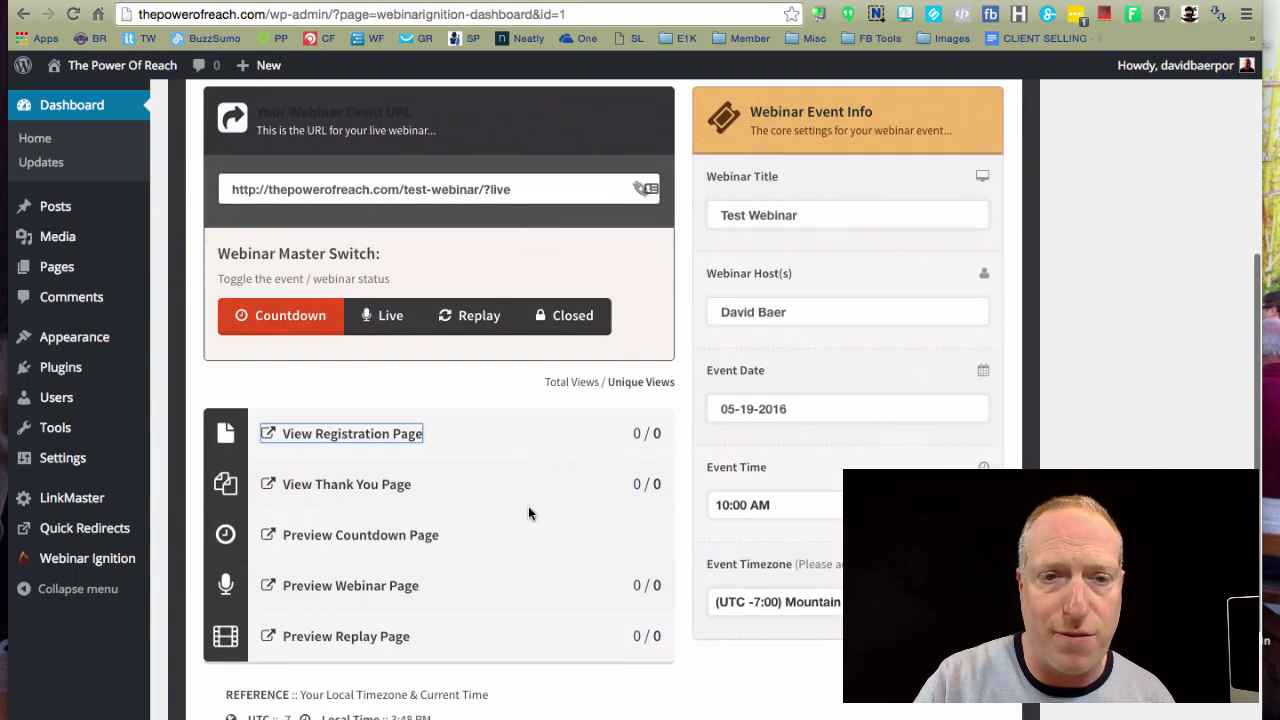
pyautogui.scroll(3, 528, 506)
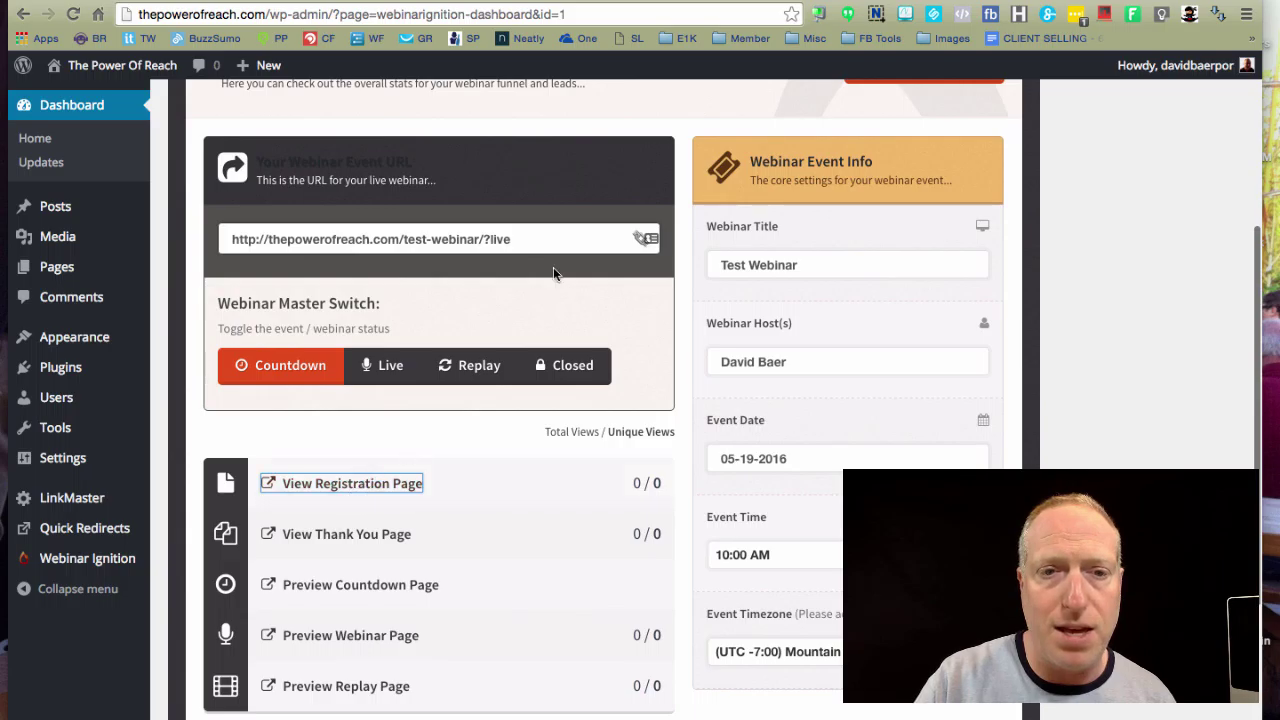
pyautogui.click(336, 586)
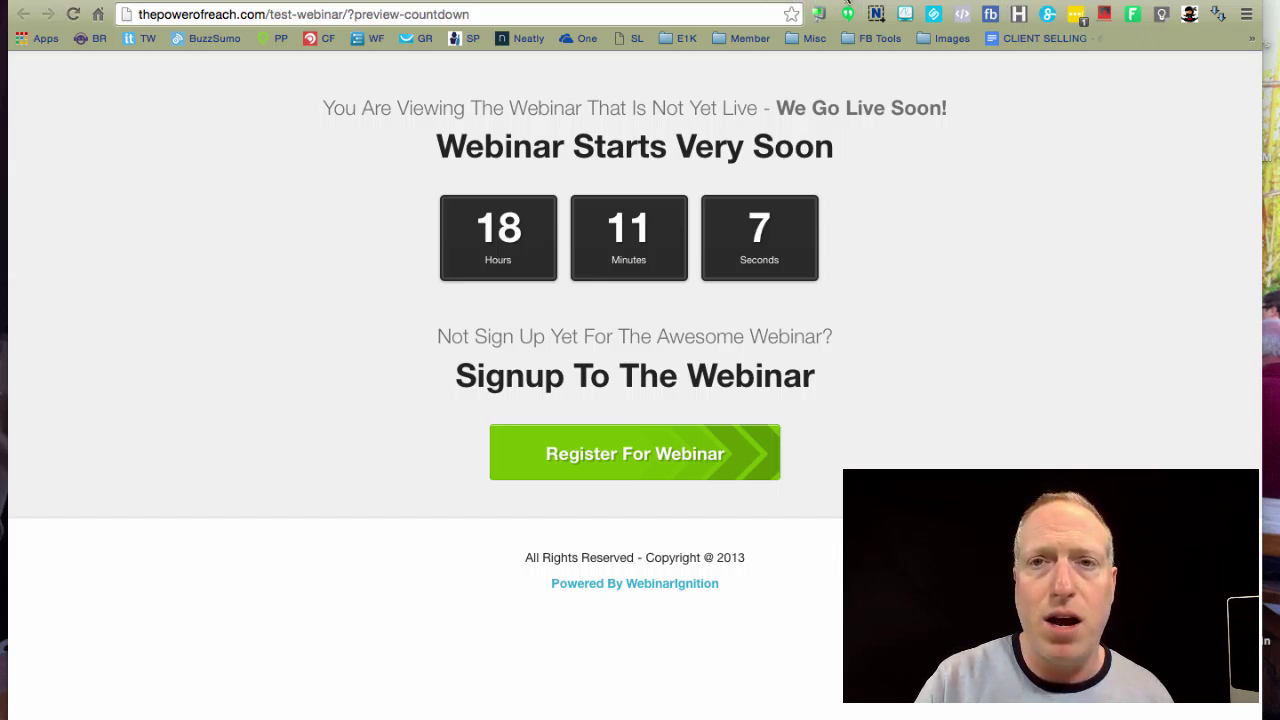
pyautogui.hotkey('ctrl', 'w')
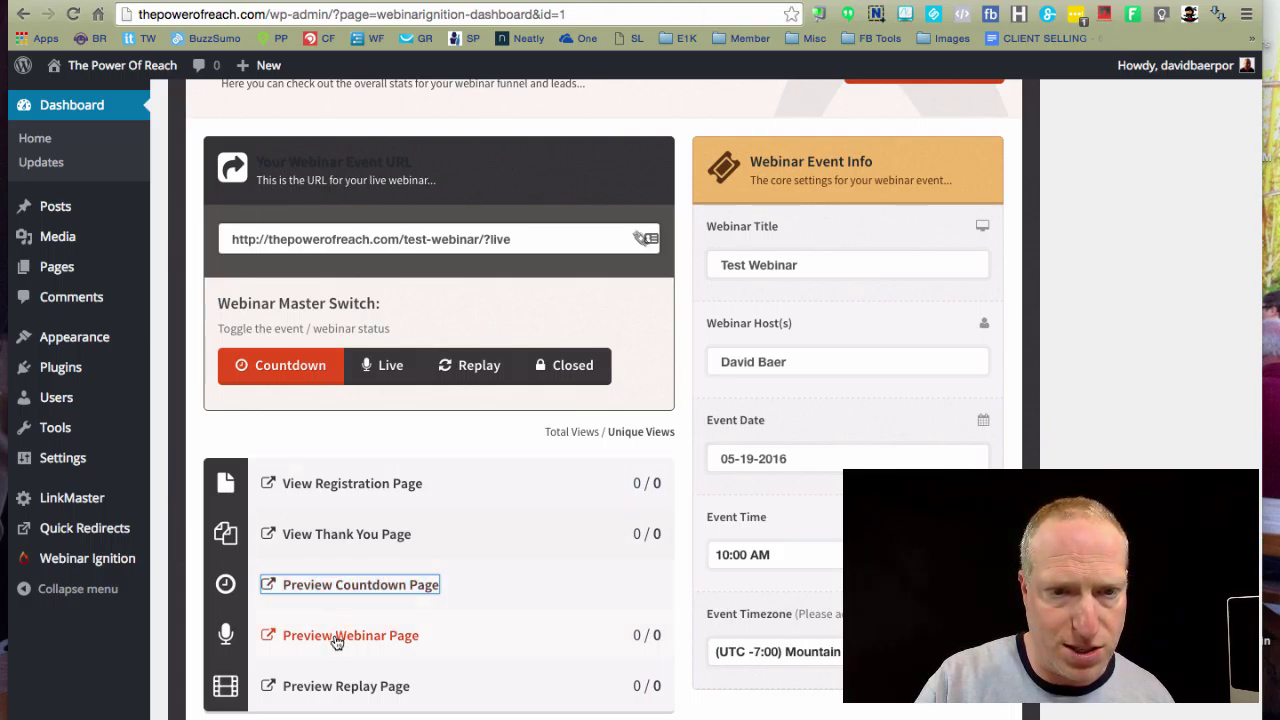
pyautogui.click(377, 637)
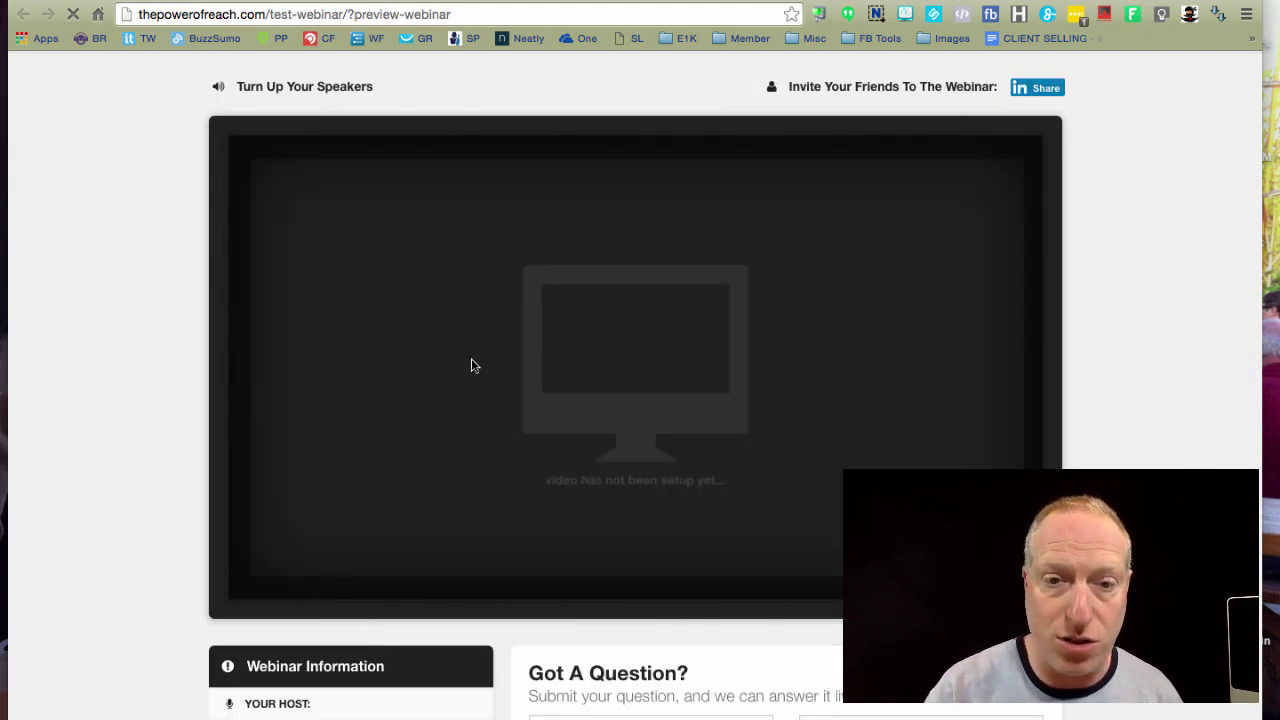
pyautogui.scroll(-5, 583, 466)
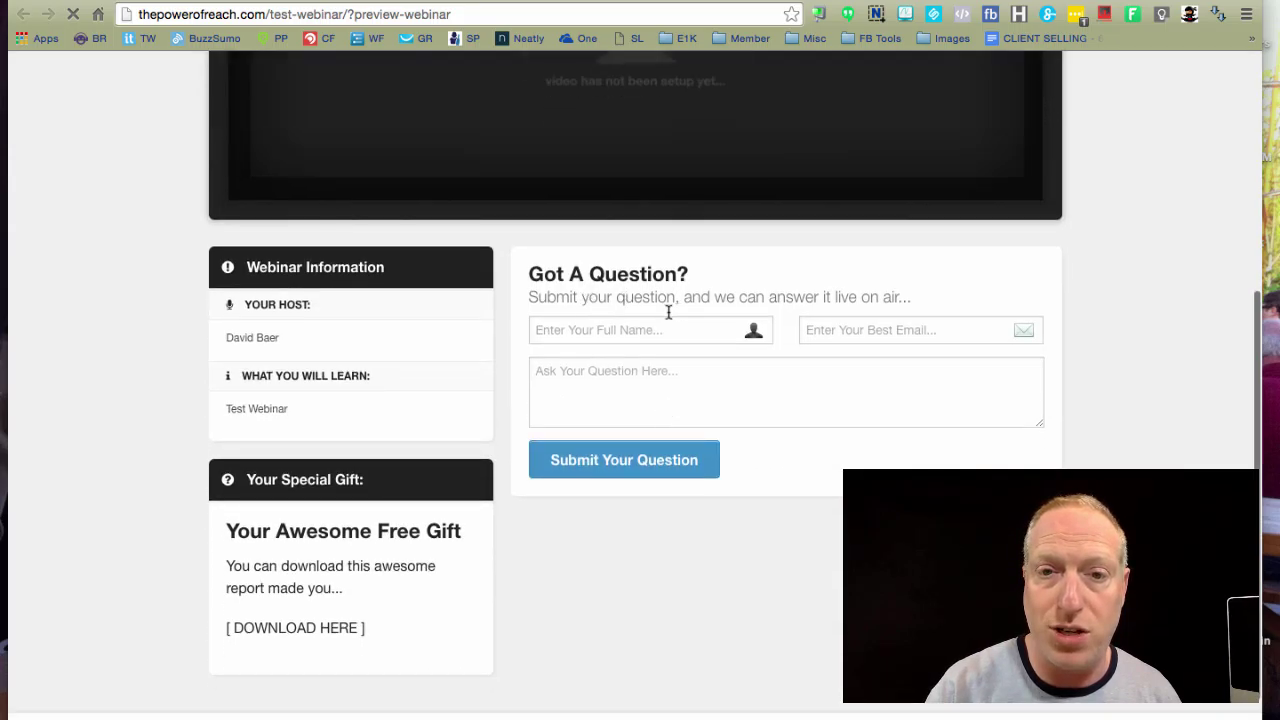
pyautogui.scroll(3, 641, 523)
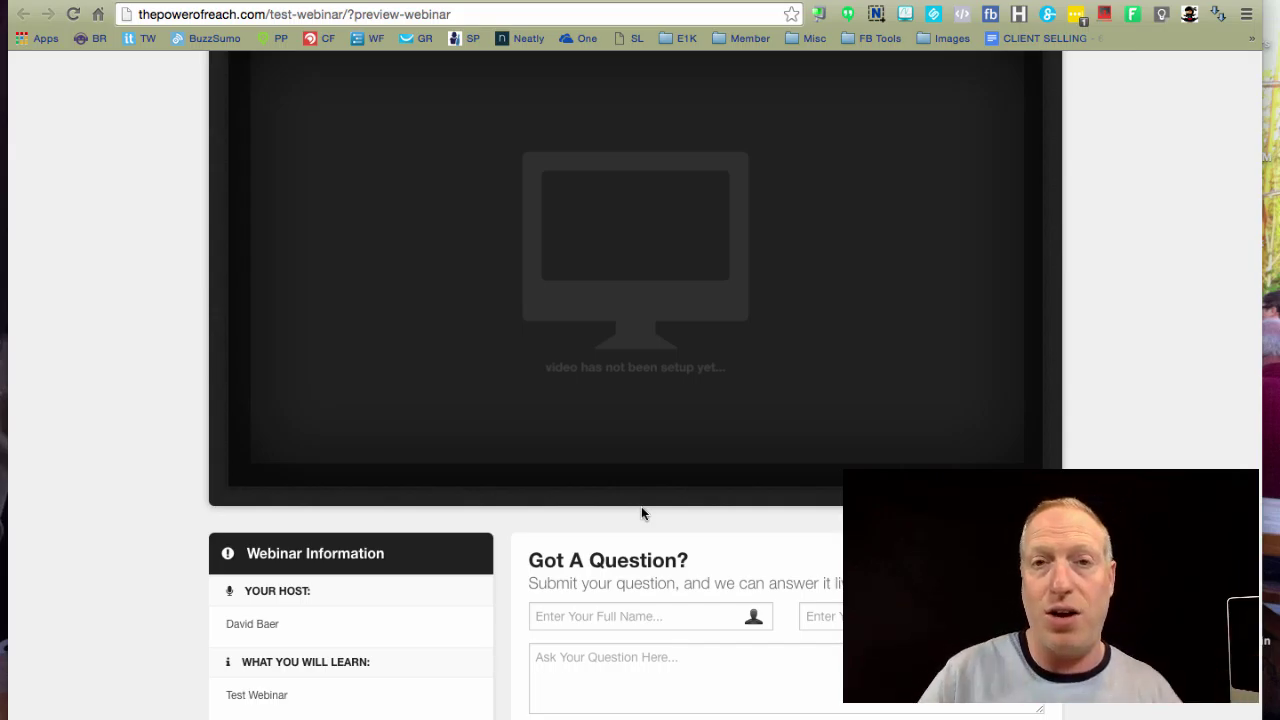
pyautogui.click(670, 3)
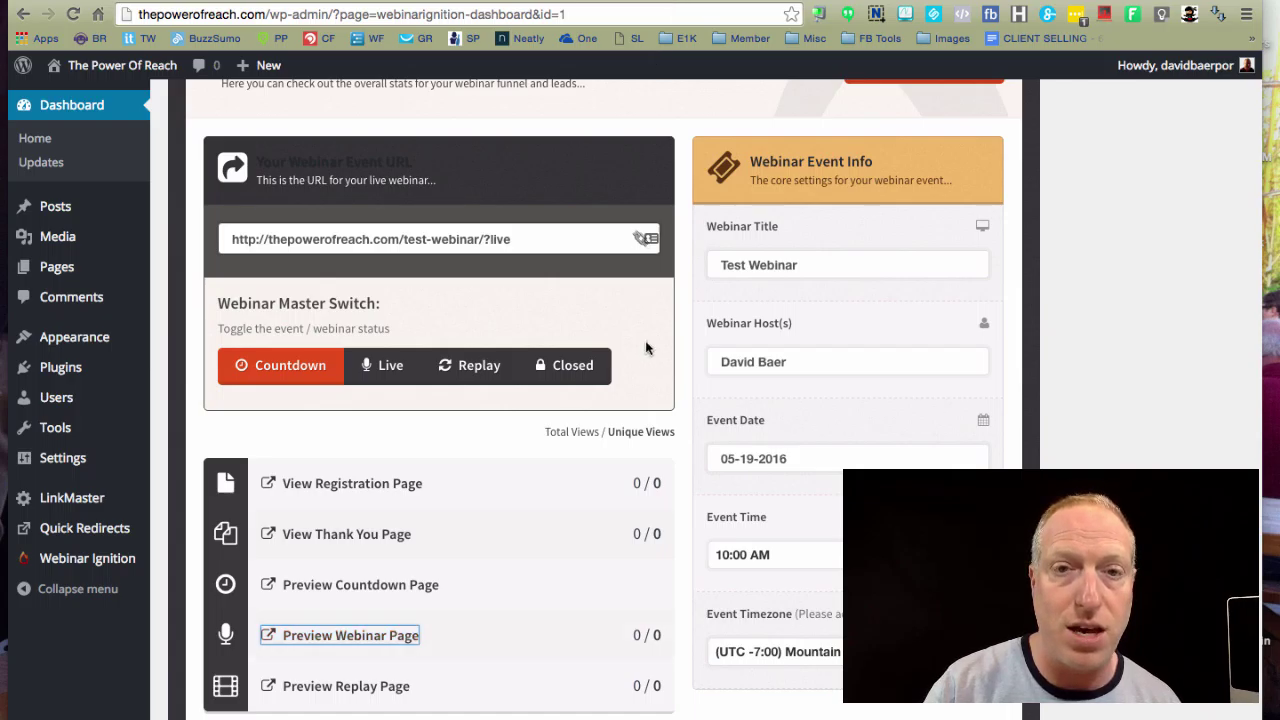
# Step: Open Test Webinar's Live Webinar settings and expand the Live Embed Video Settings section
pyautogui.scroll(3, 503, 590)
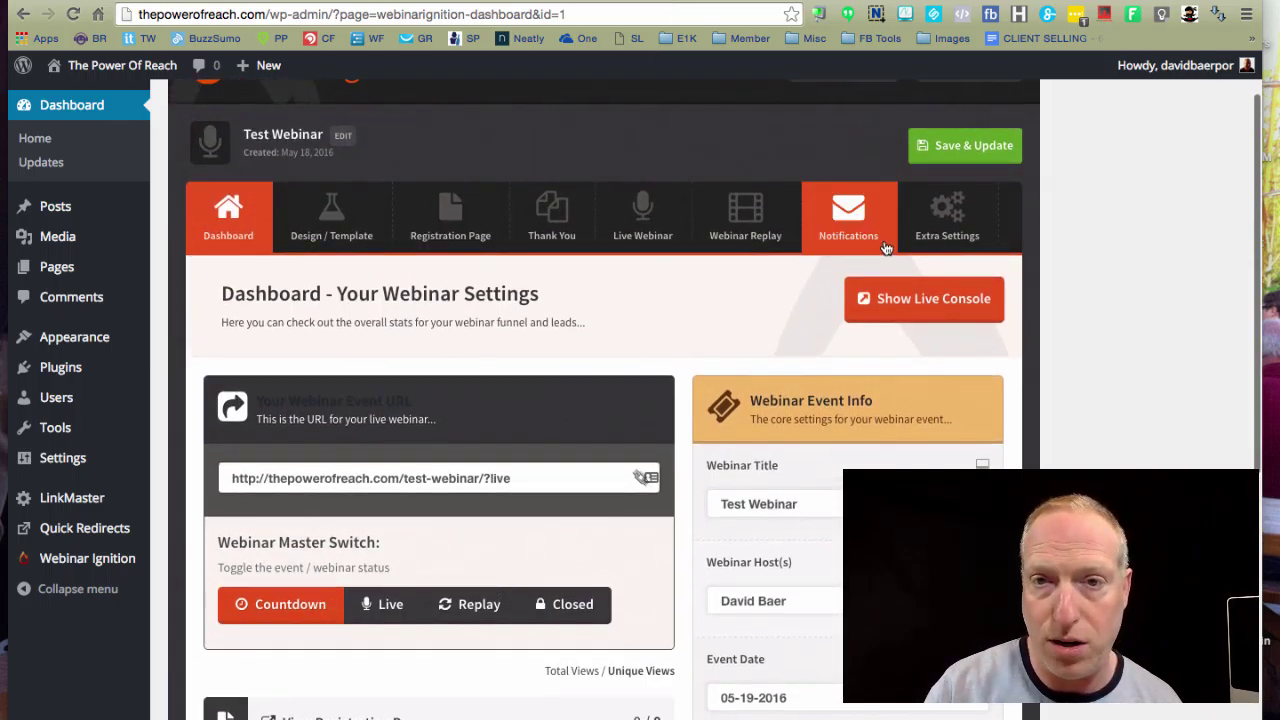
pyautogui.click(642, 236)
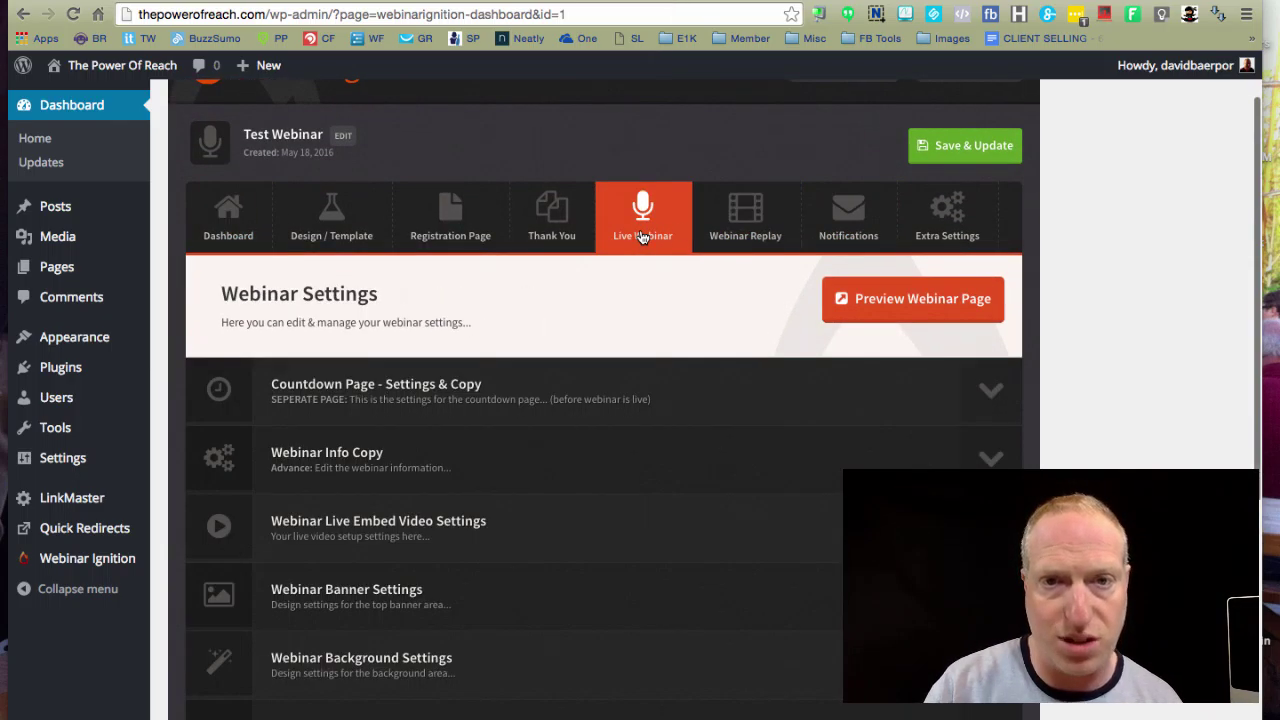
pyautogui.scroll(-1, 820, 278)
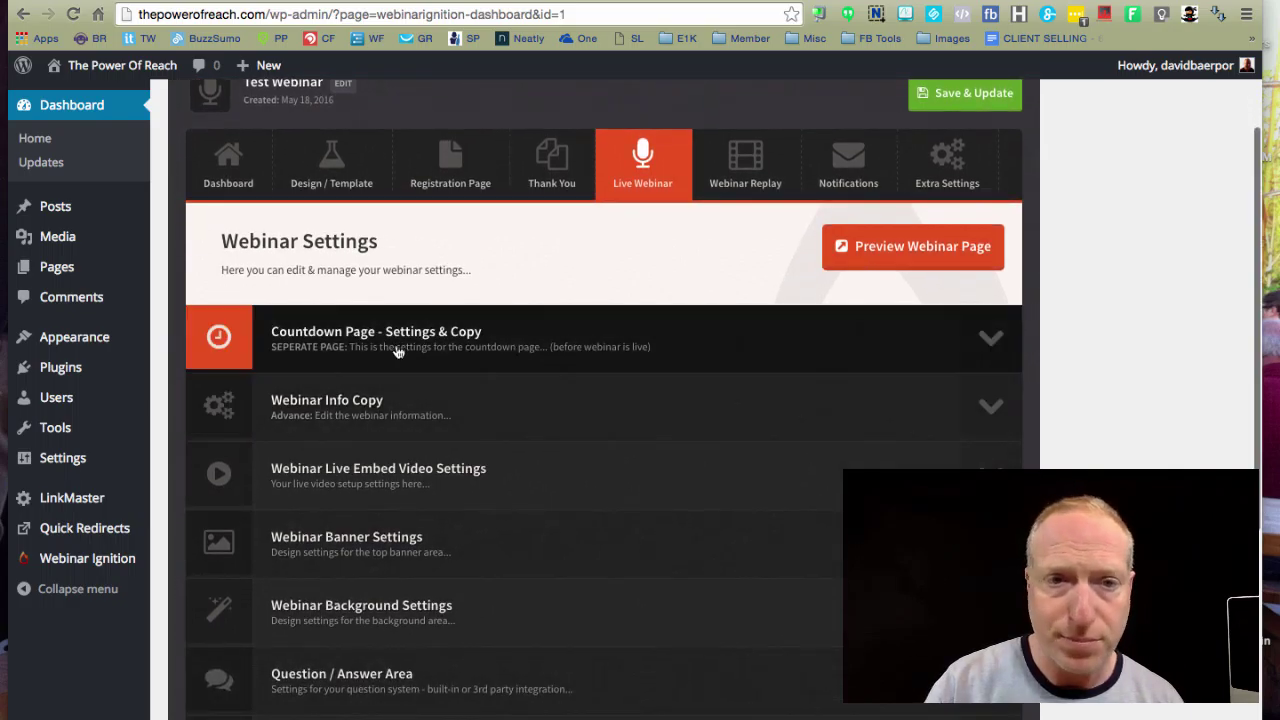
pyautogui.scroll(3, 574, 326)
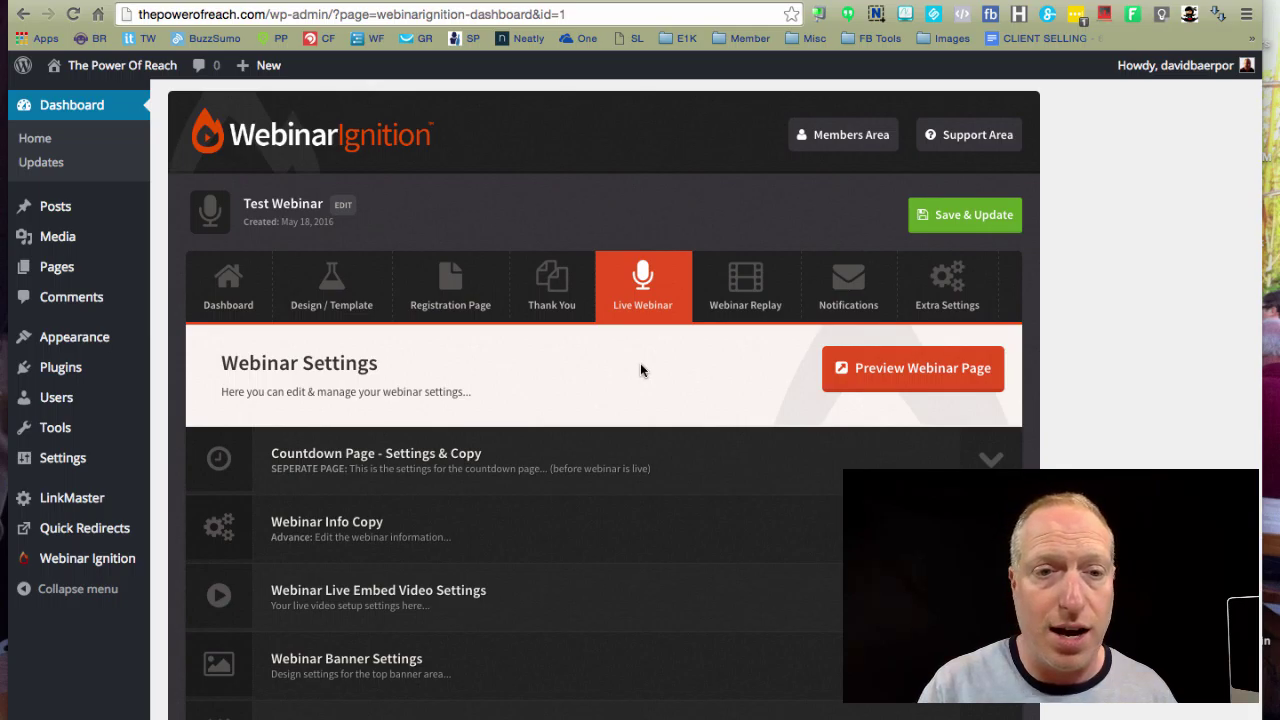
pyautogui.scroll(-2, 641, 371)
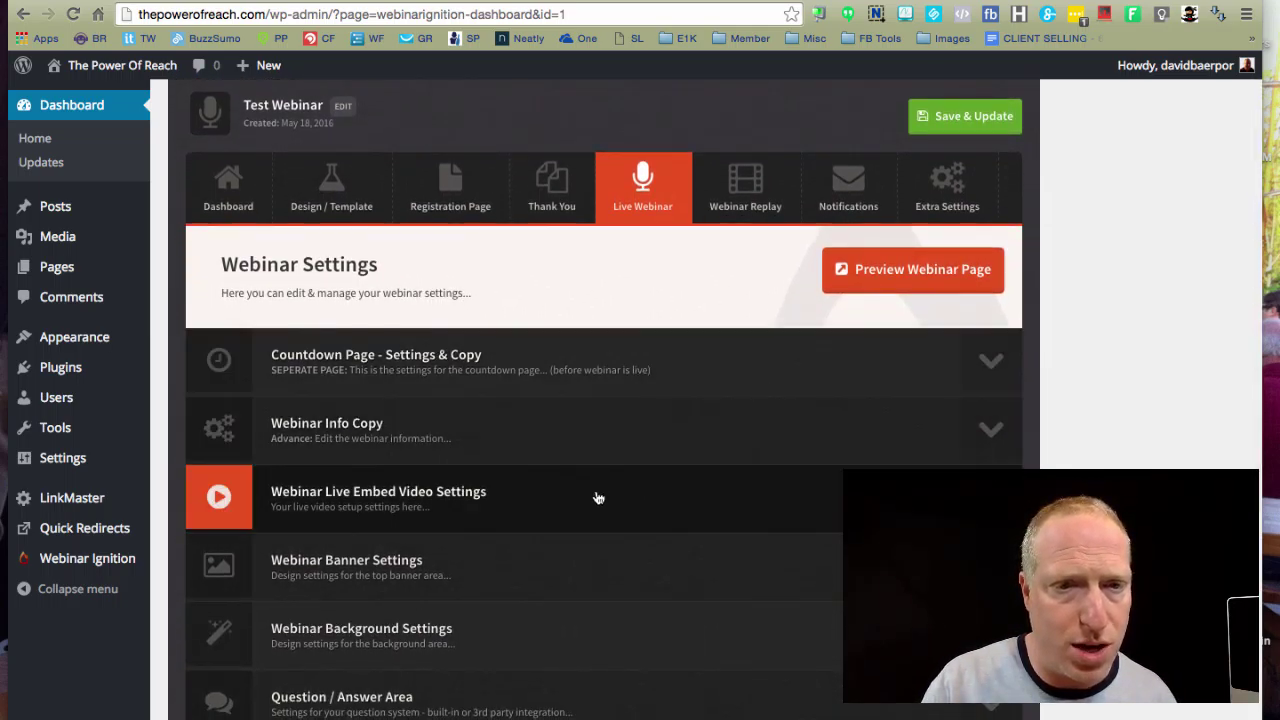
pyautogui.click(422, 494)
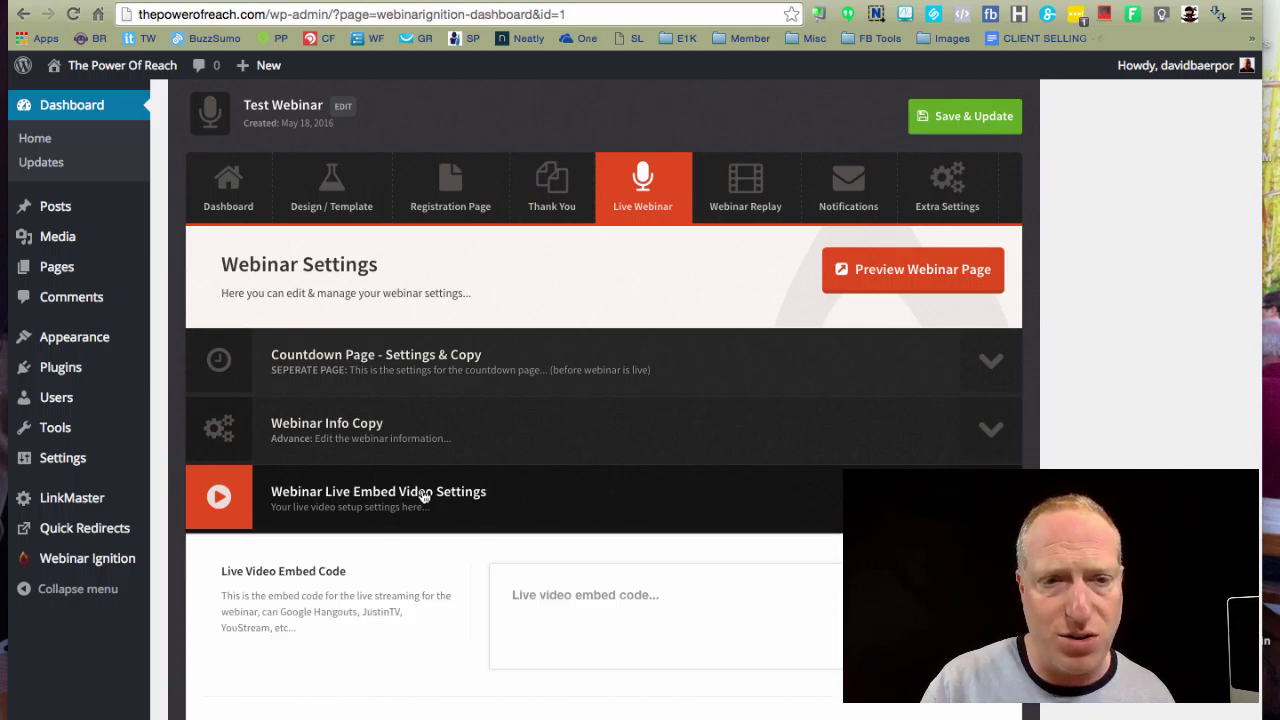
pyautogui.scroll(-5, 504, 490)
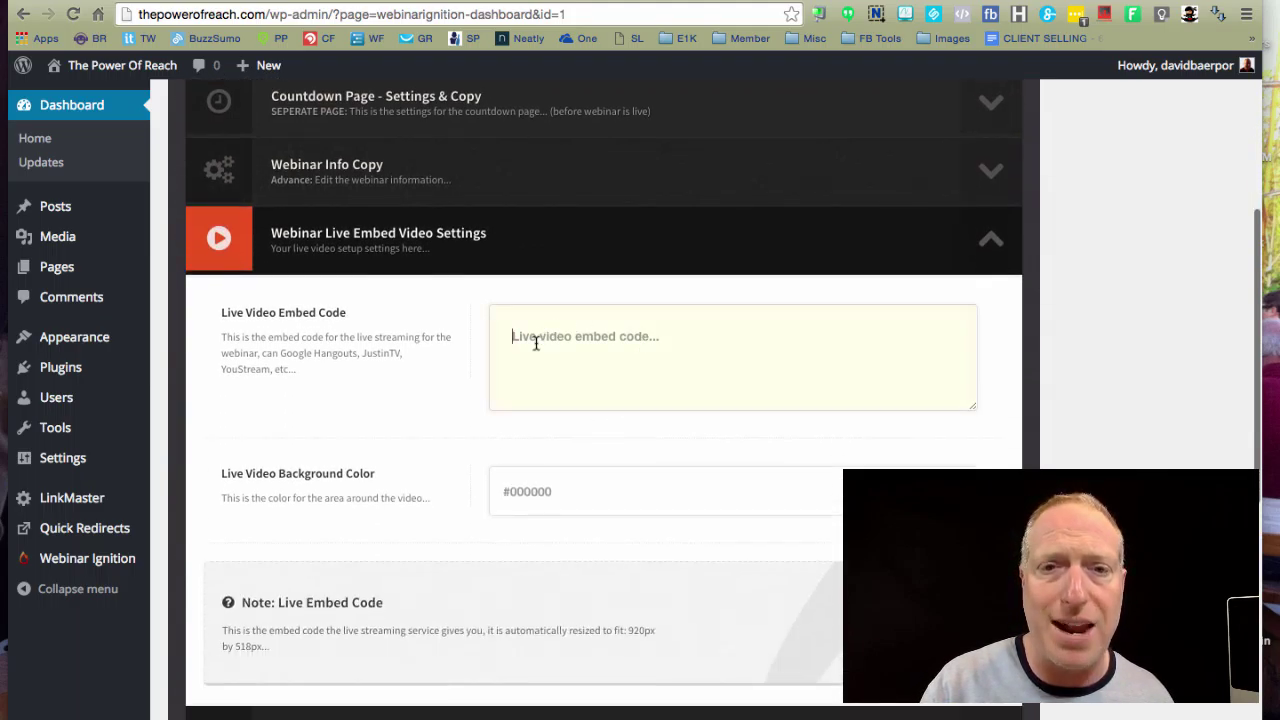
pyautogui.scroll(5, 309, 341)
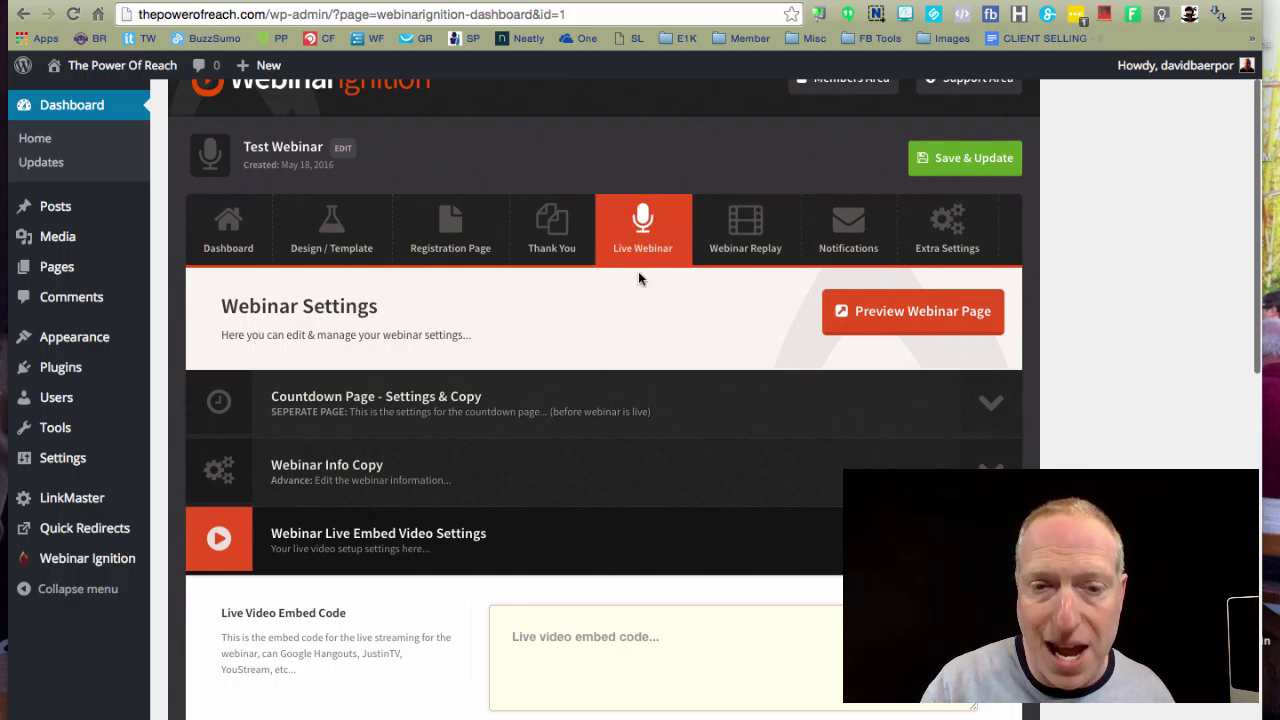
pyautogui.scroll(-3, 631, 514)
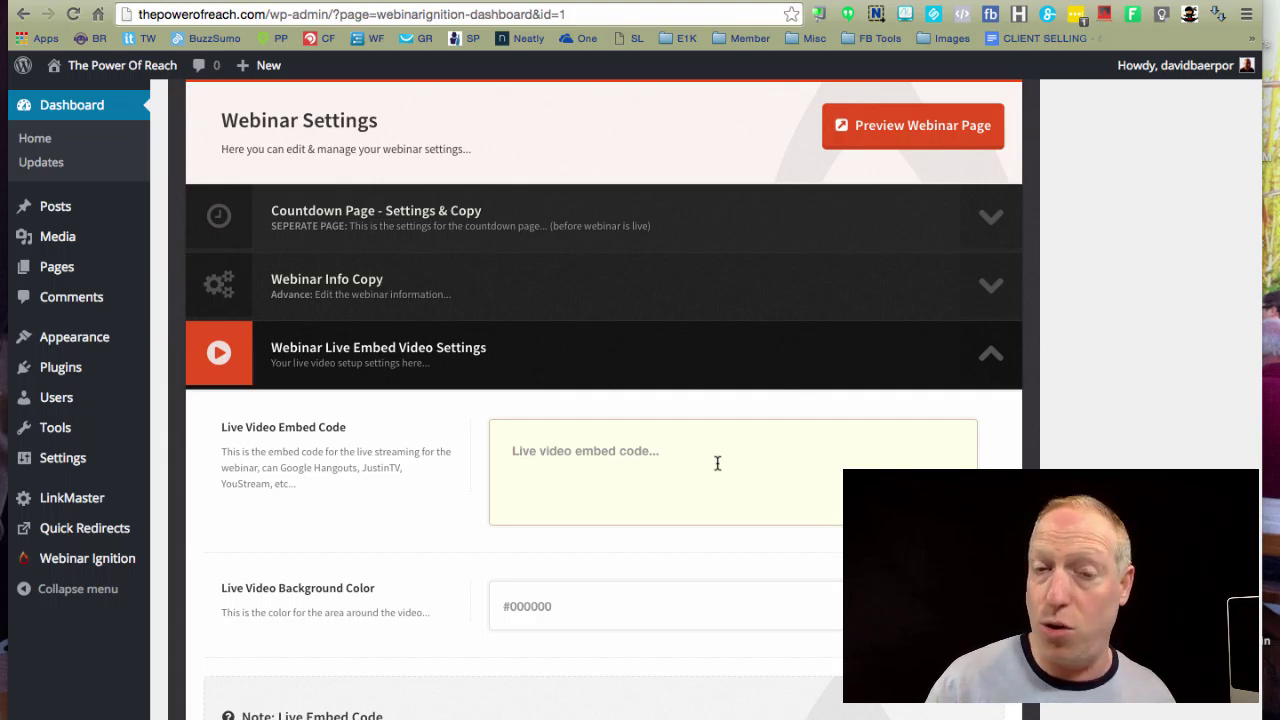
pyautogui.scroll(5, 714, 470)
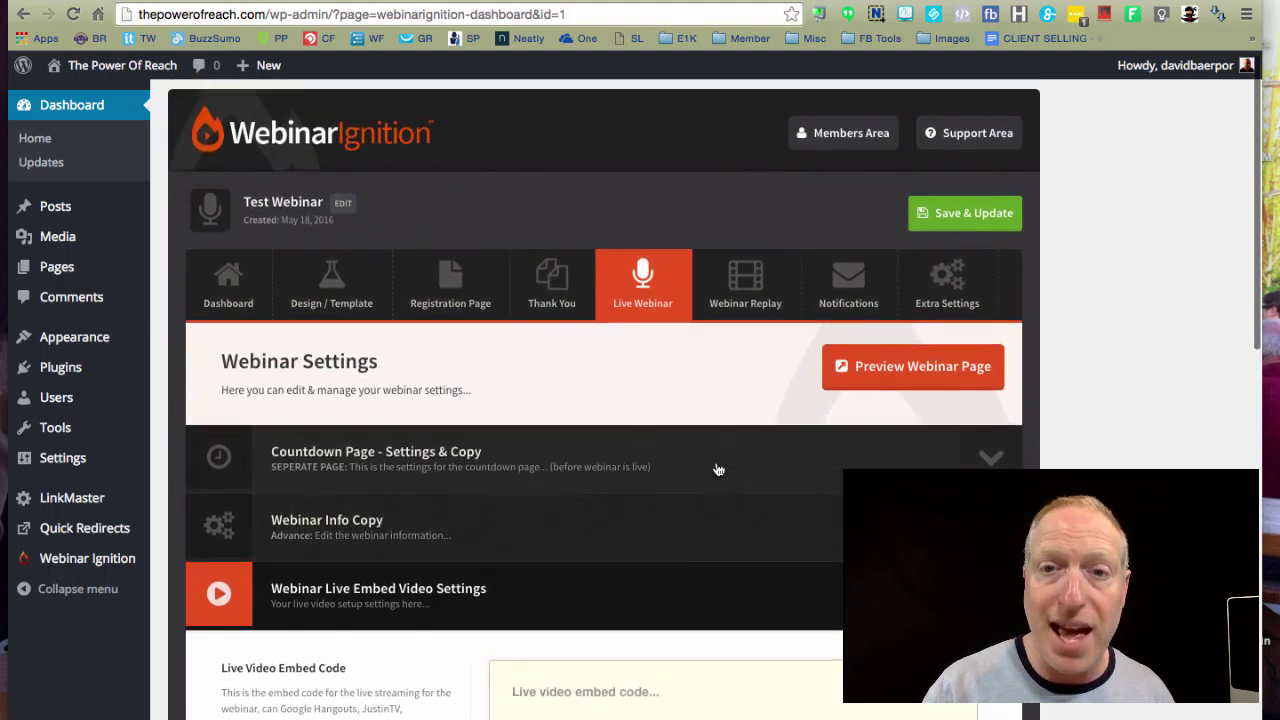
# Step: Open the Webinar Replay settings and expand the Replay Video embed section
pyautogui.click(748, 288)
pyautogui.click(735, 458)
pyautogui.scroll(-2, 730, 491)
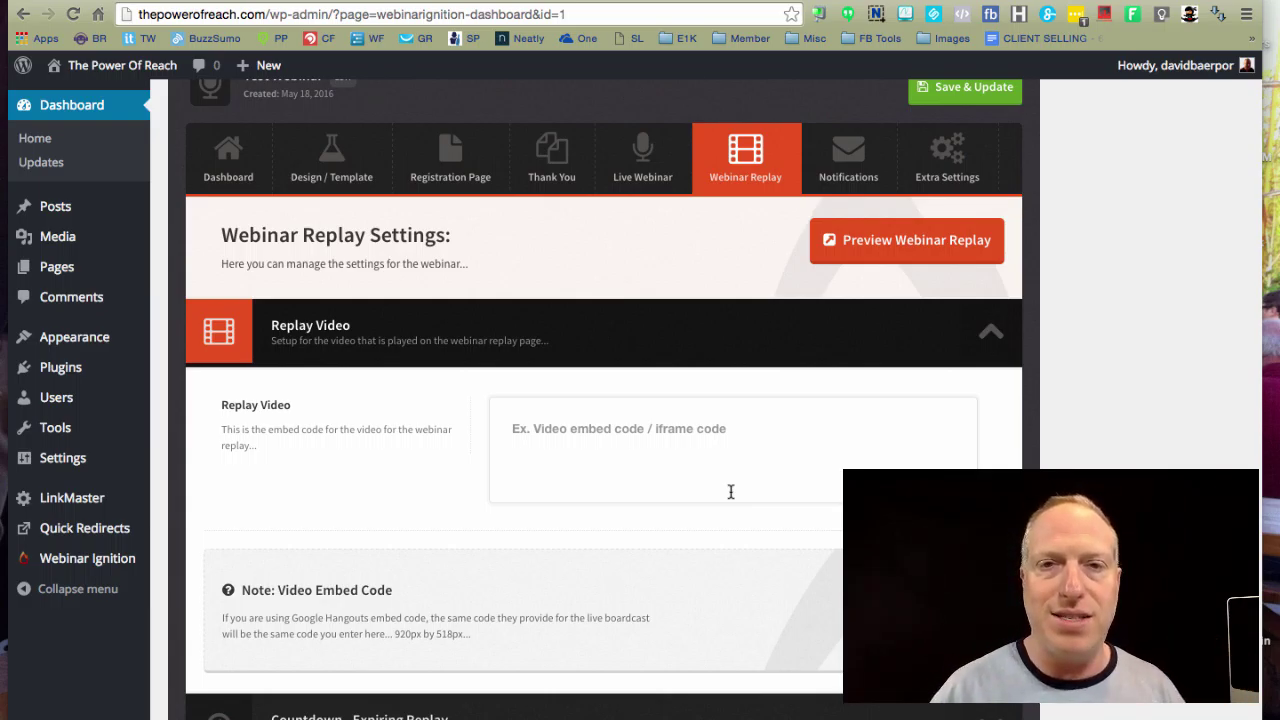
# Step: Check the replay preview page, which says the video has not been set up, then close it
pyautogui.click(848, 3)
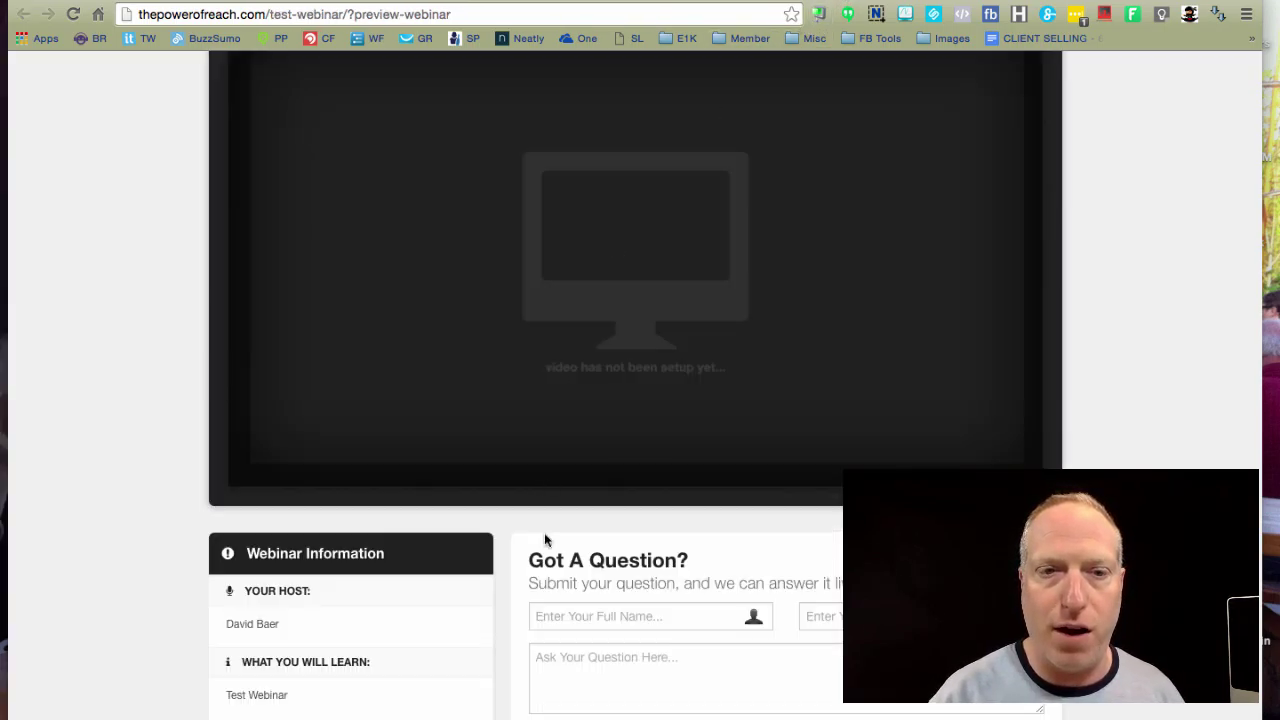
pyautogui.scroll(2, 545, 540)
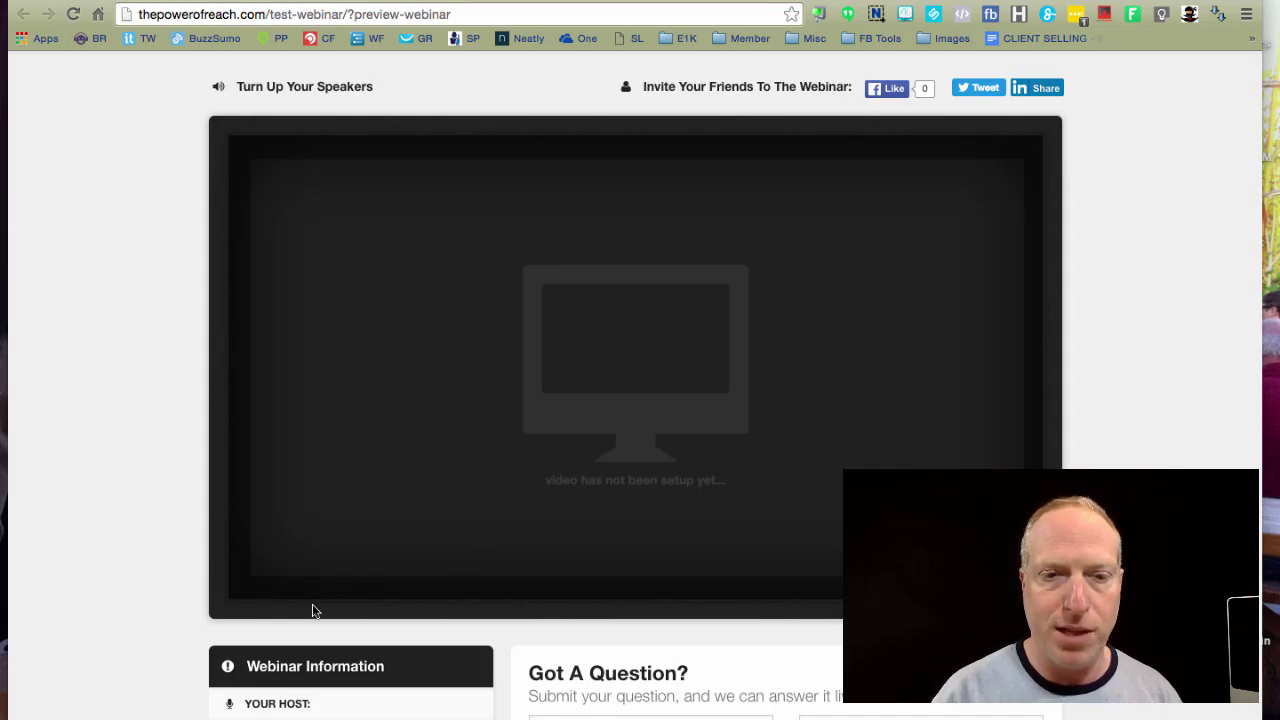
pyautogui.scroll(-3, 457, 580)
pyautogui.scroll(3, 595, 497)
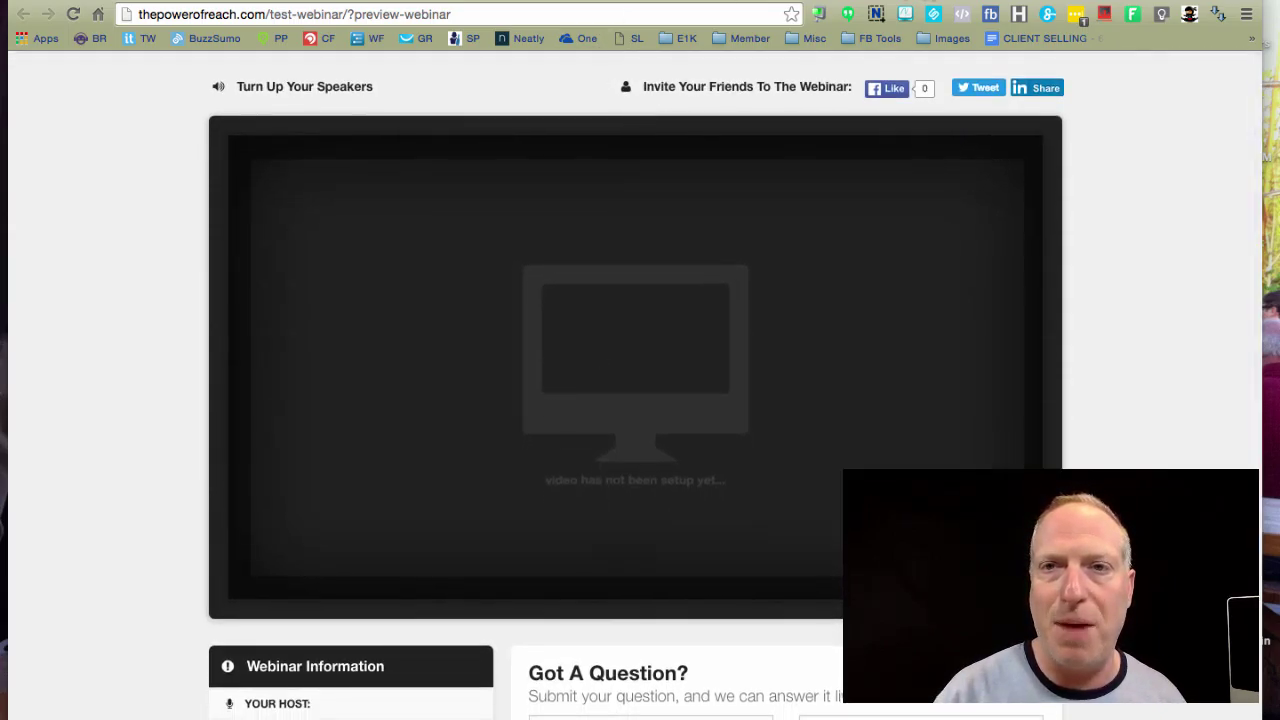
pyautogui.press('super+w')
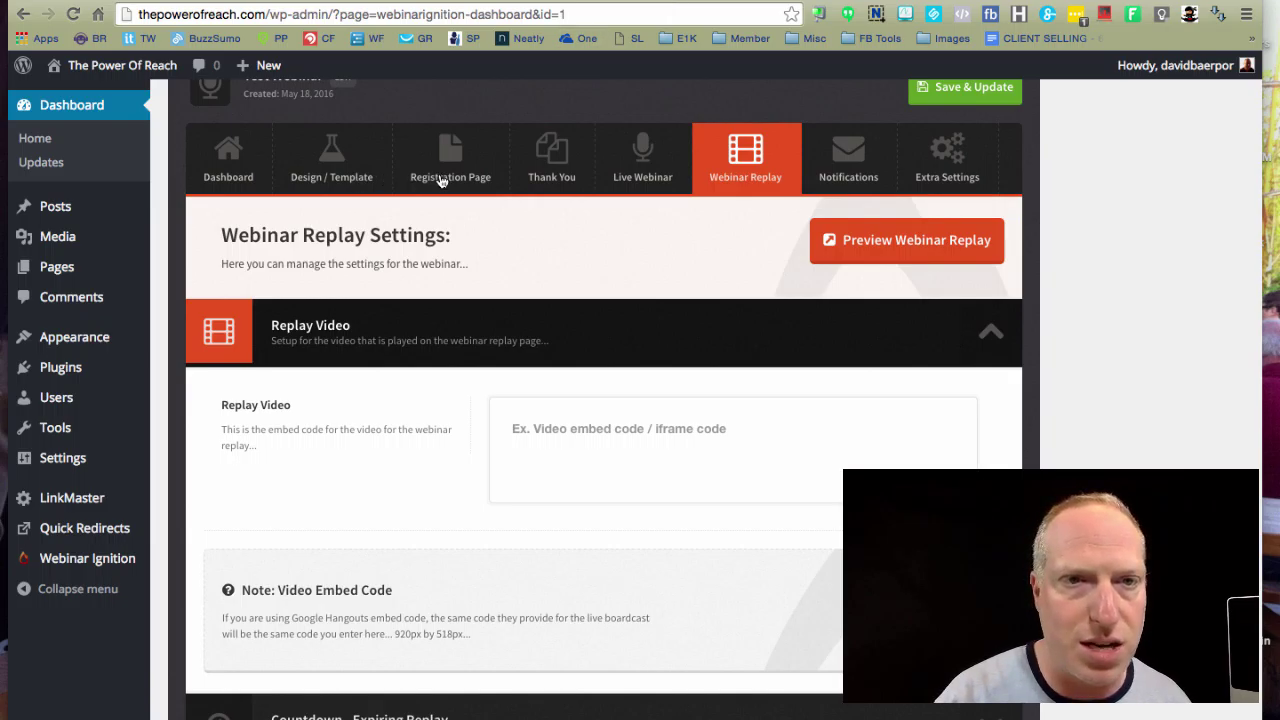
# Step: Open the Design / Template tab and browse the Registration Funnel Theme styles
pyautogui.click(340, 176)
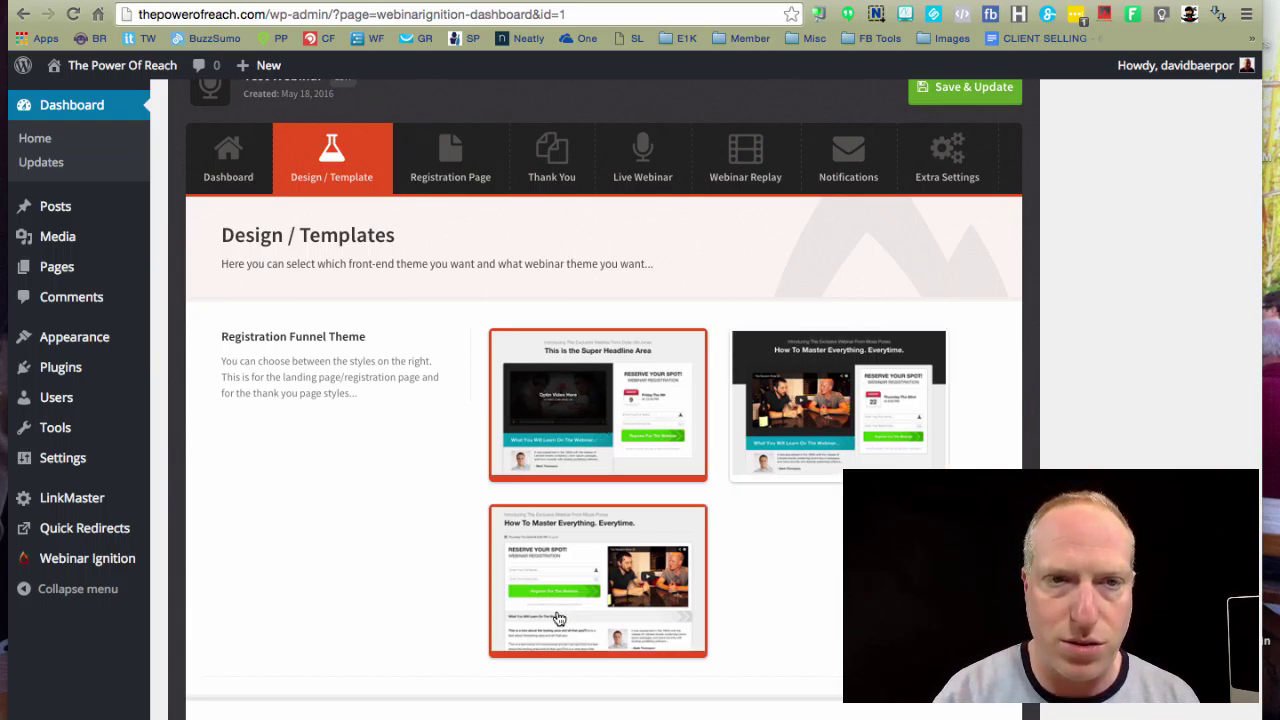
pyautogui.scroll(-3, 696, 572)
pyautogui.scroll(5, 696, 572)
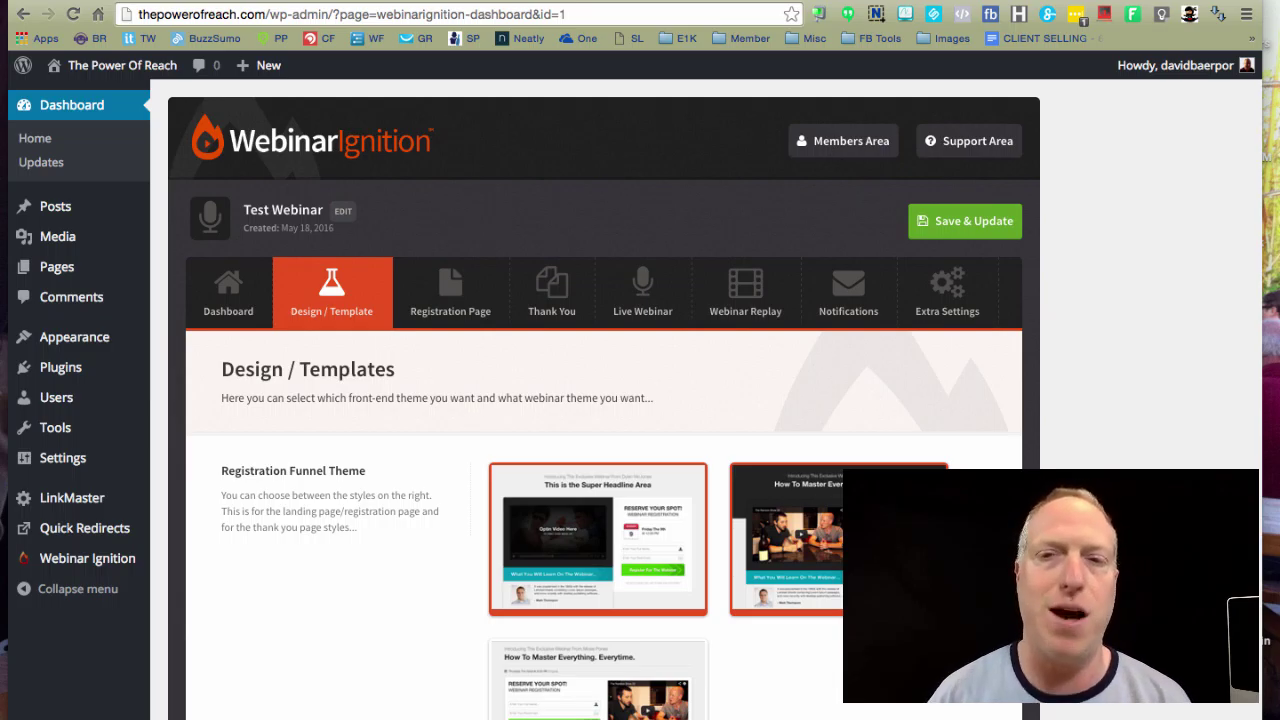
pyautogui.scroll(-3, 343, 569)
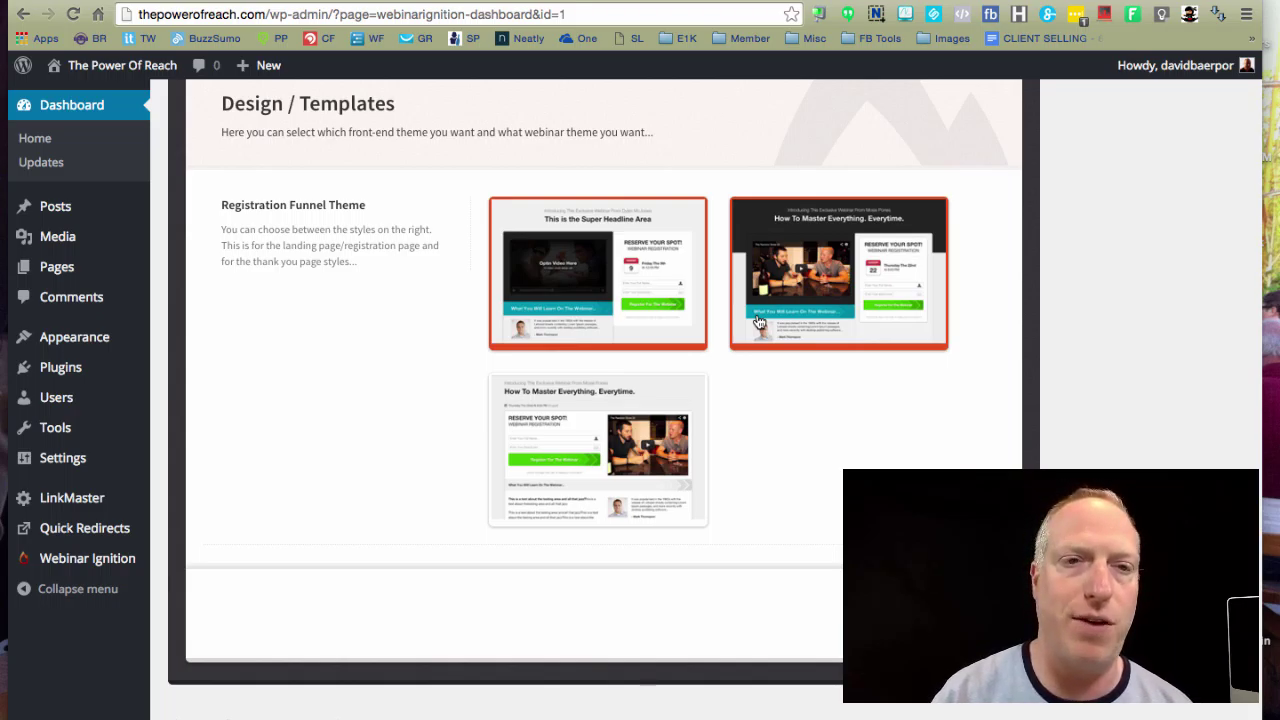
pyautogui.scroll(2, 760, 330)
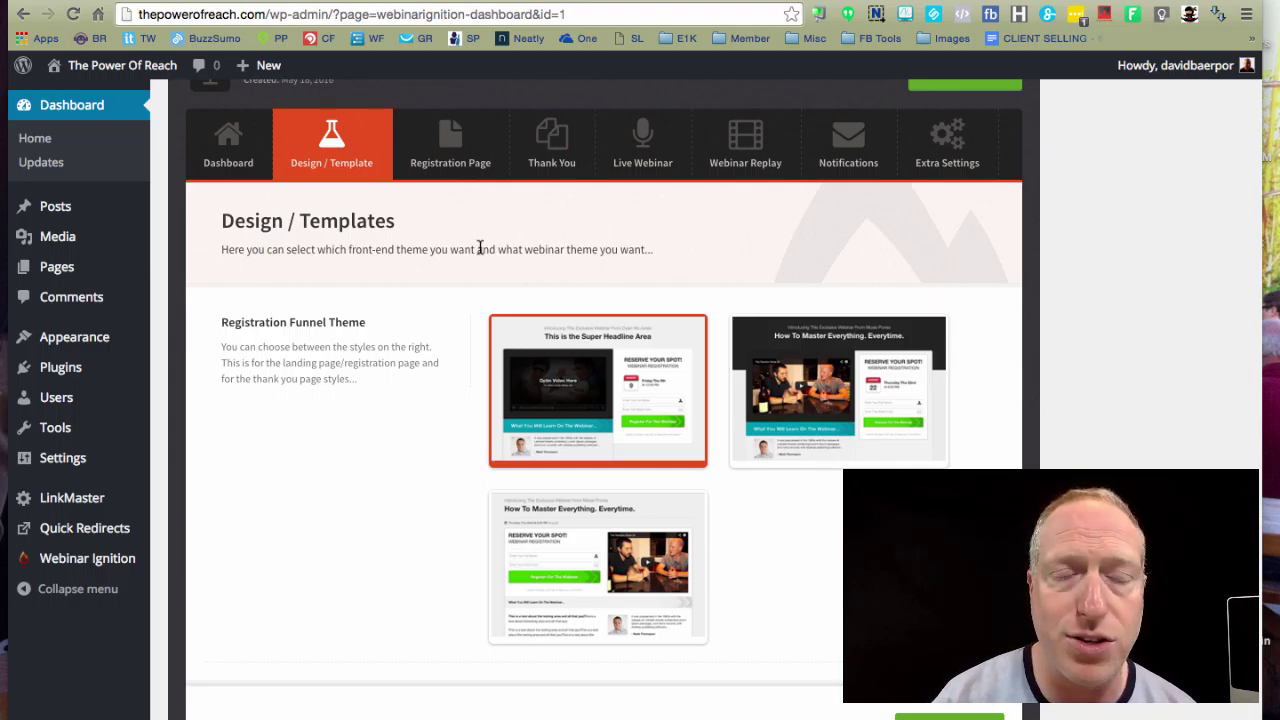
pyautogui.scroll(1, 575, 160)
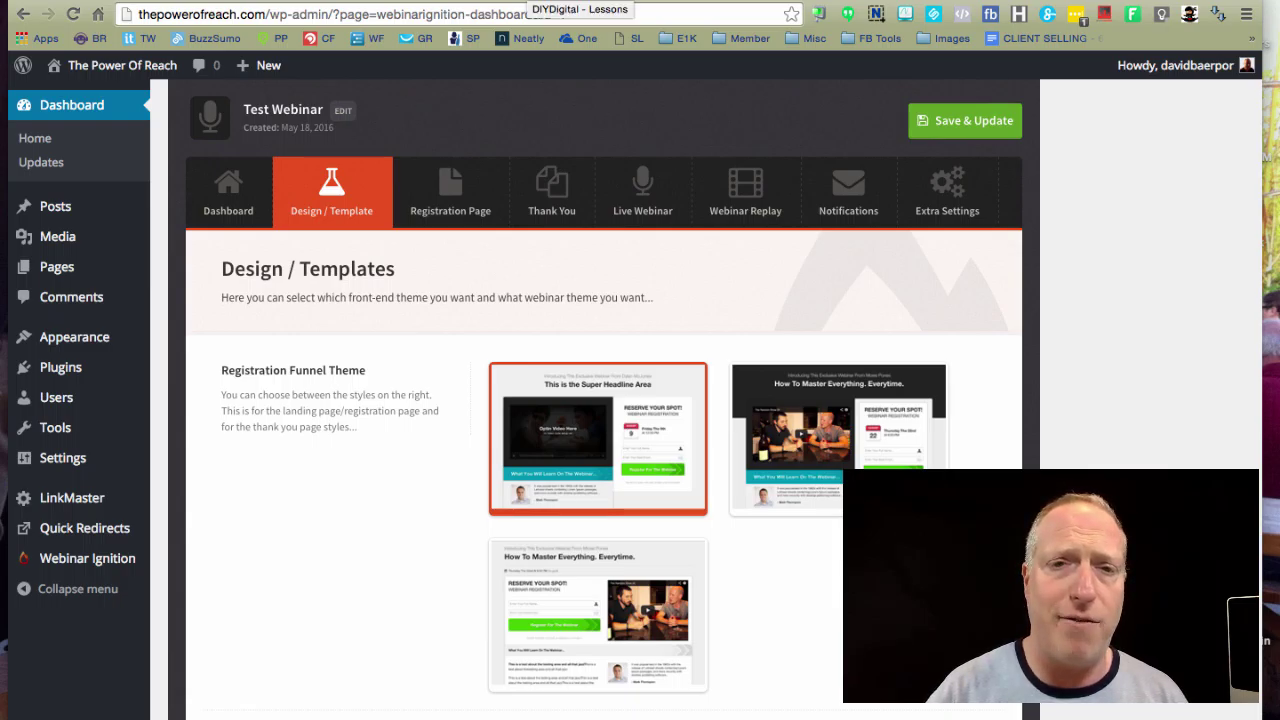
# Step: Switch to the DIYDigital SmartMember site and go to Build > Content > Livecasts
pyautogui.click(550, 0)
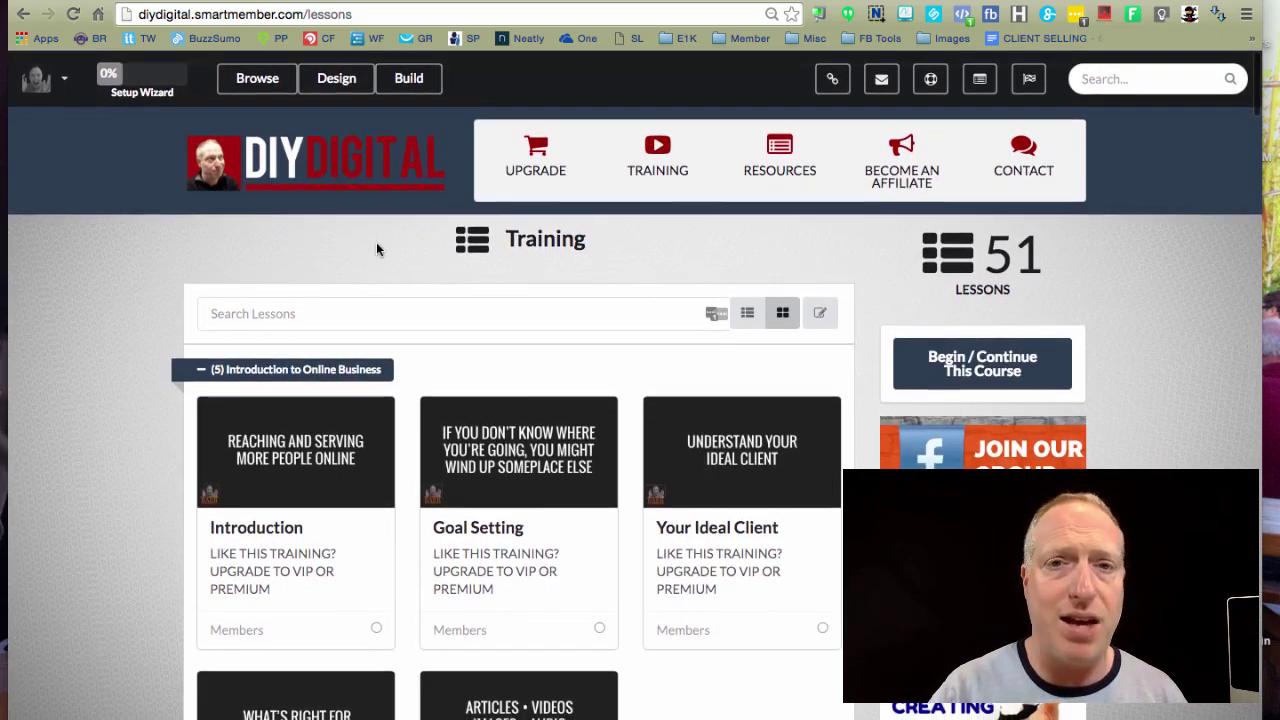
pyautogui.scroll(-7, 414, 225)
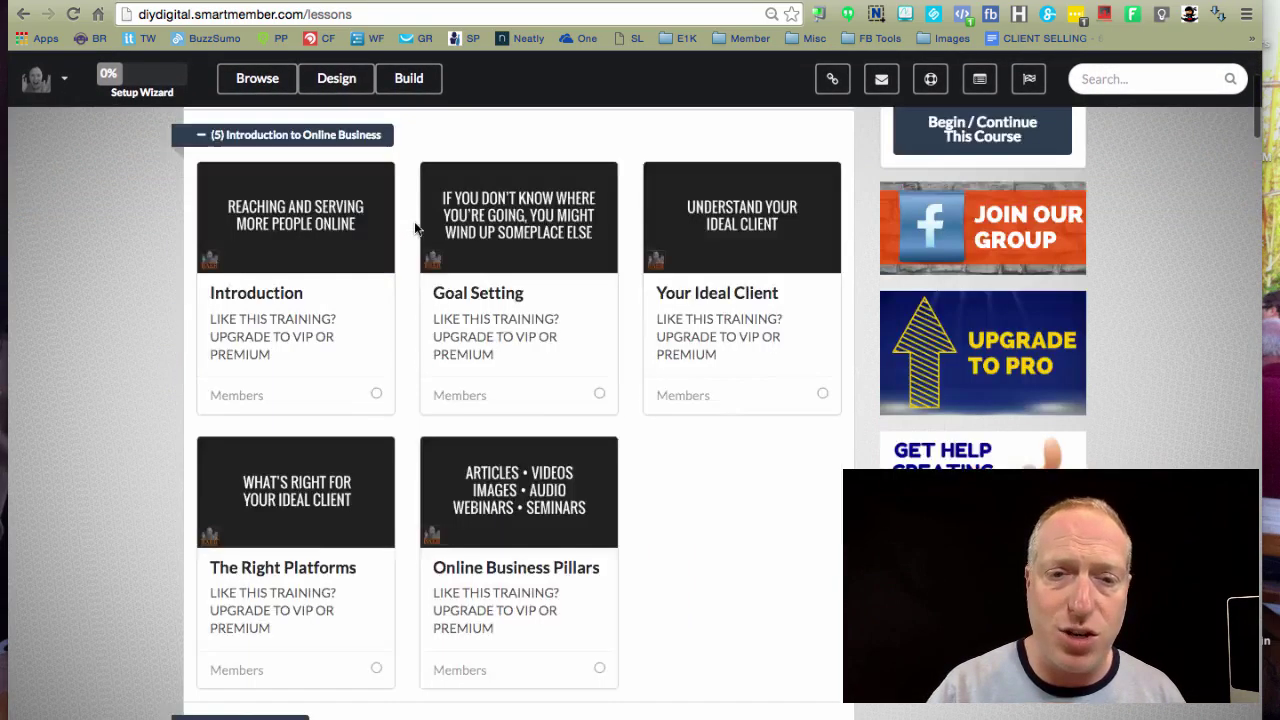
pyautogui.scroll(7, 414, 221)
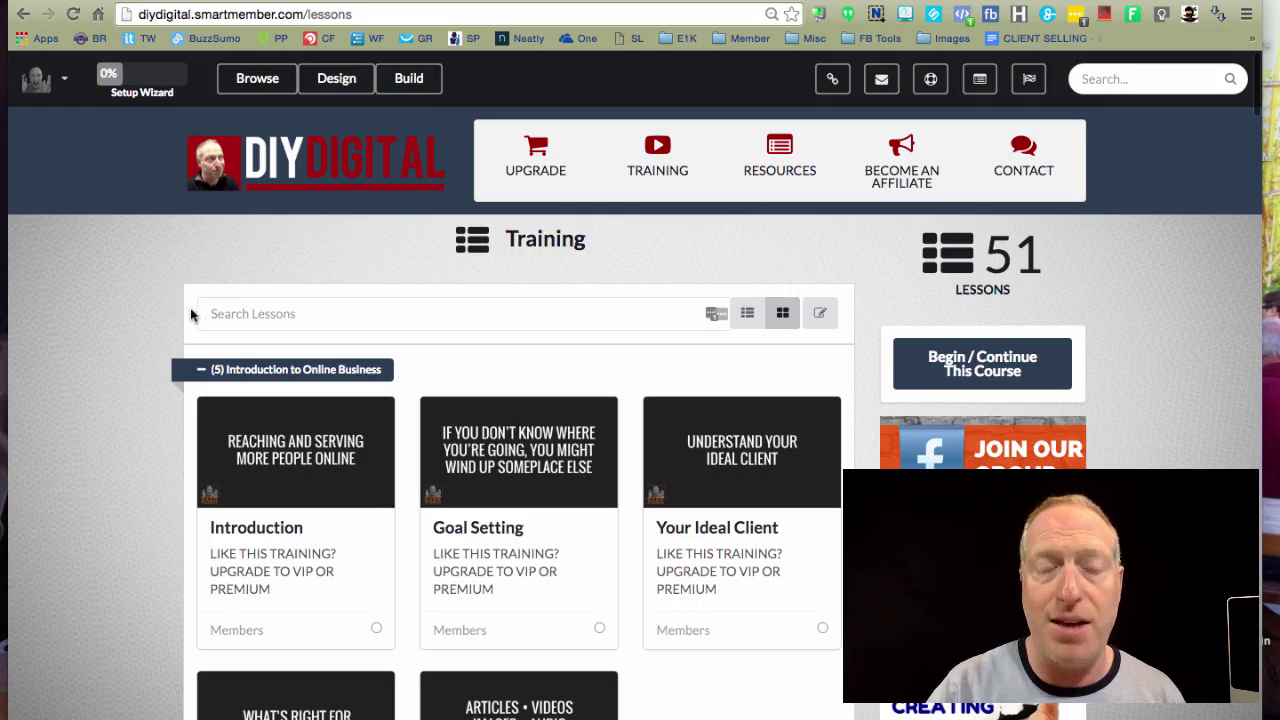
pyautogui.scroll(-5, 371, 220)
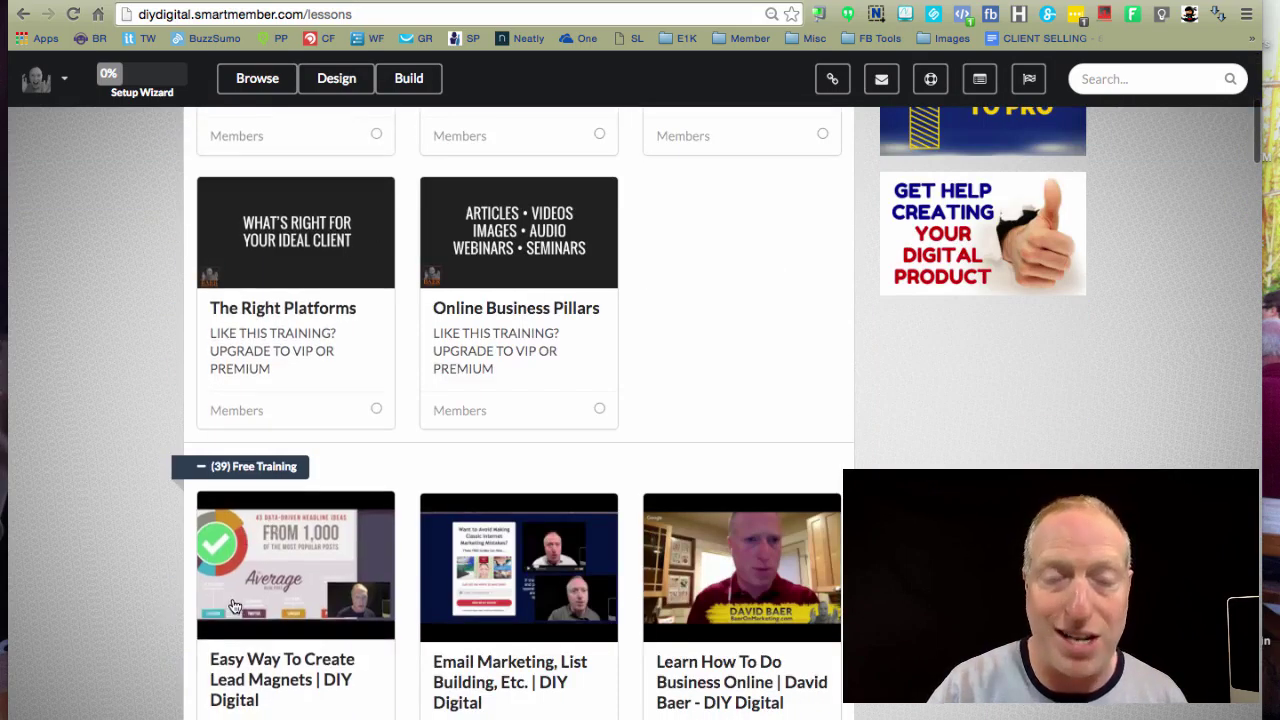
pyautogui.scroll(5, 234, 606)
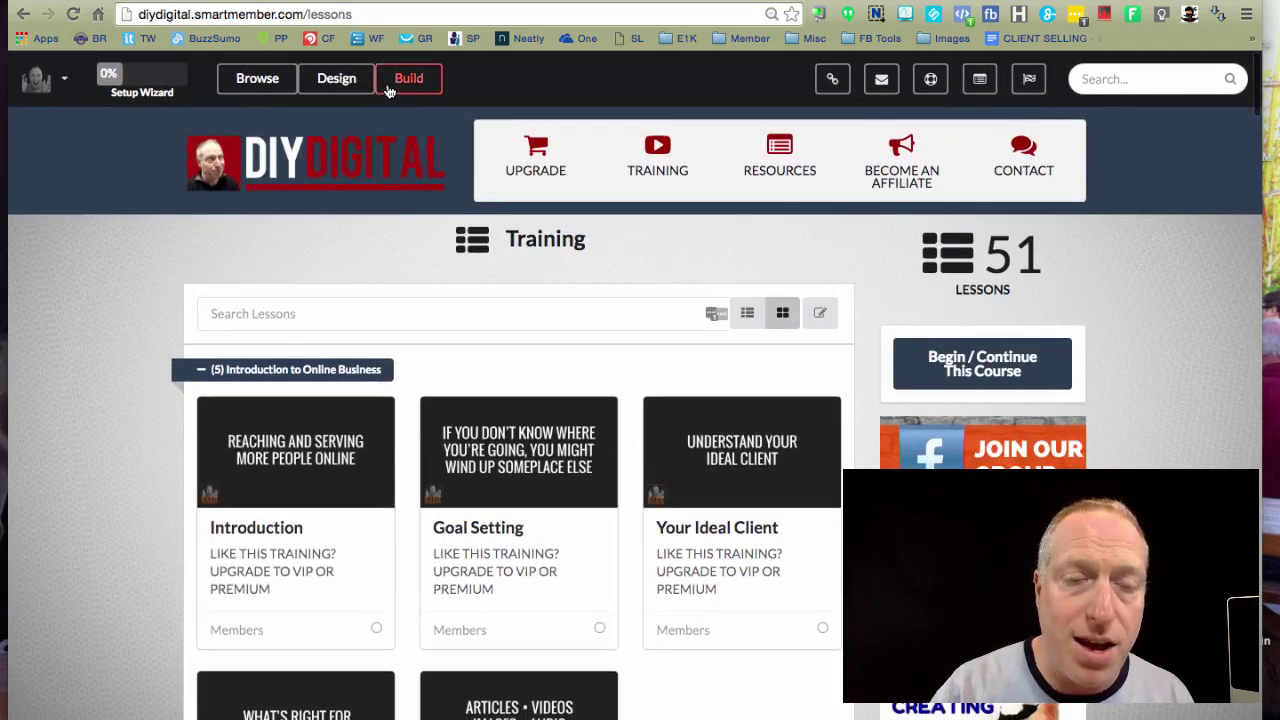
pyautogui.click(398, 90)
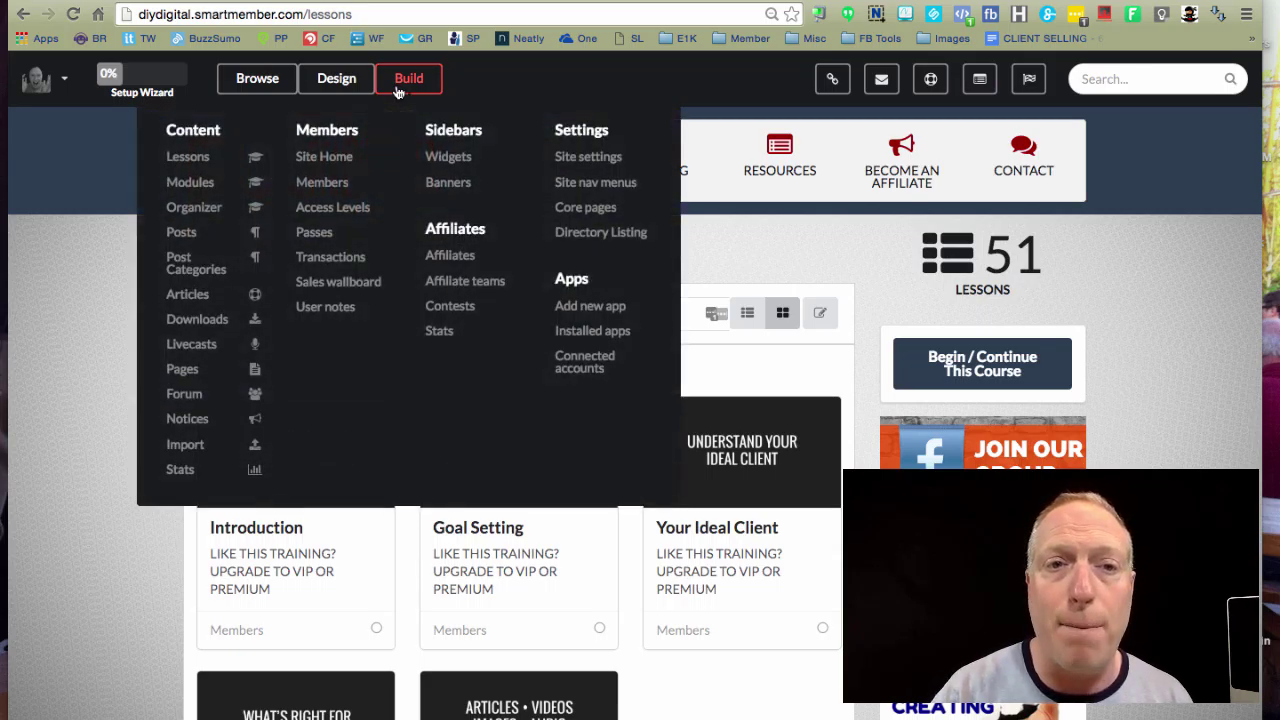
pyautogui.click(176, 346)
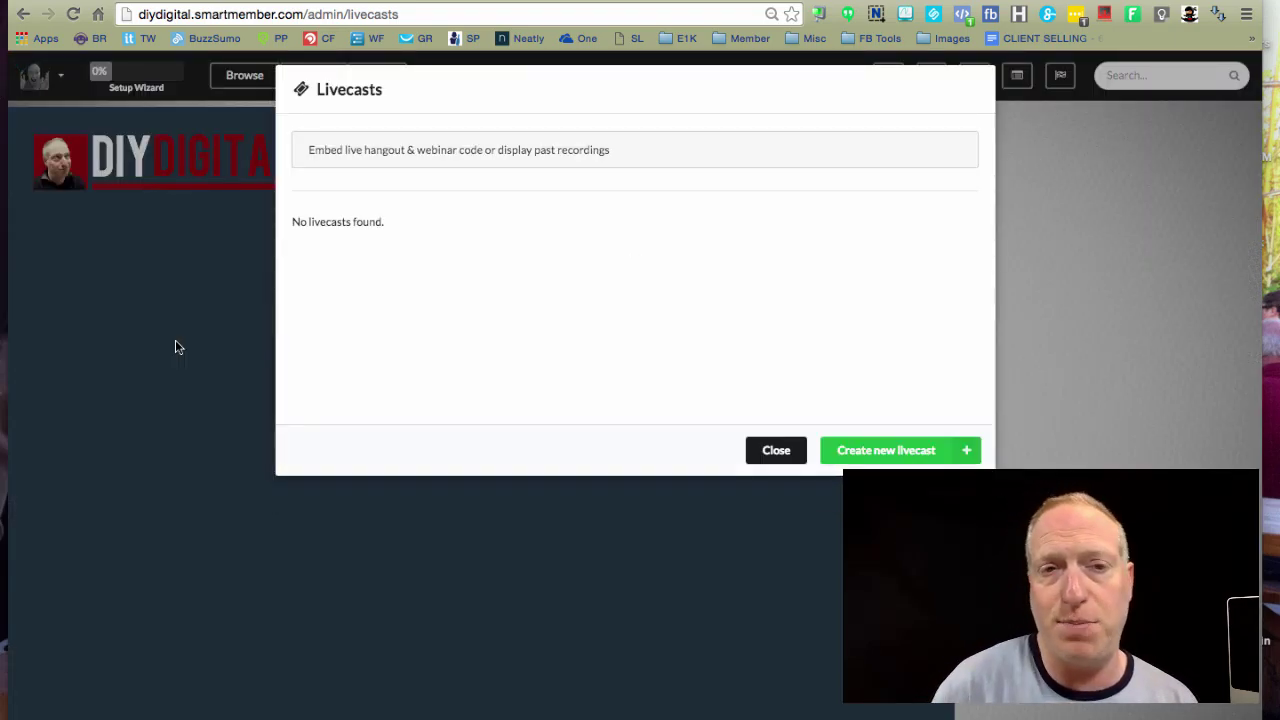
# Step: Create a new livecast titled 'Test Webinar' with permalink test-webinar
pyautogui.click(870, 451)
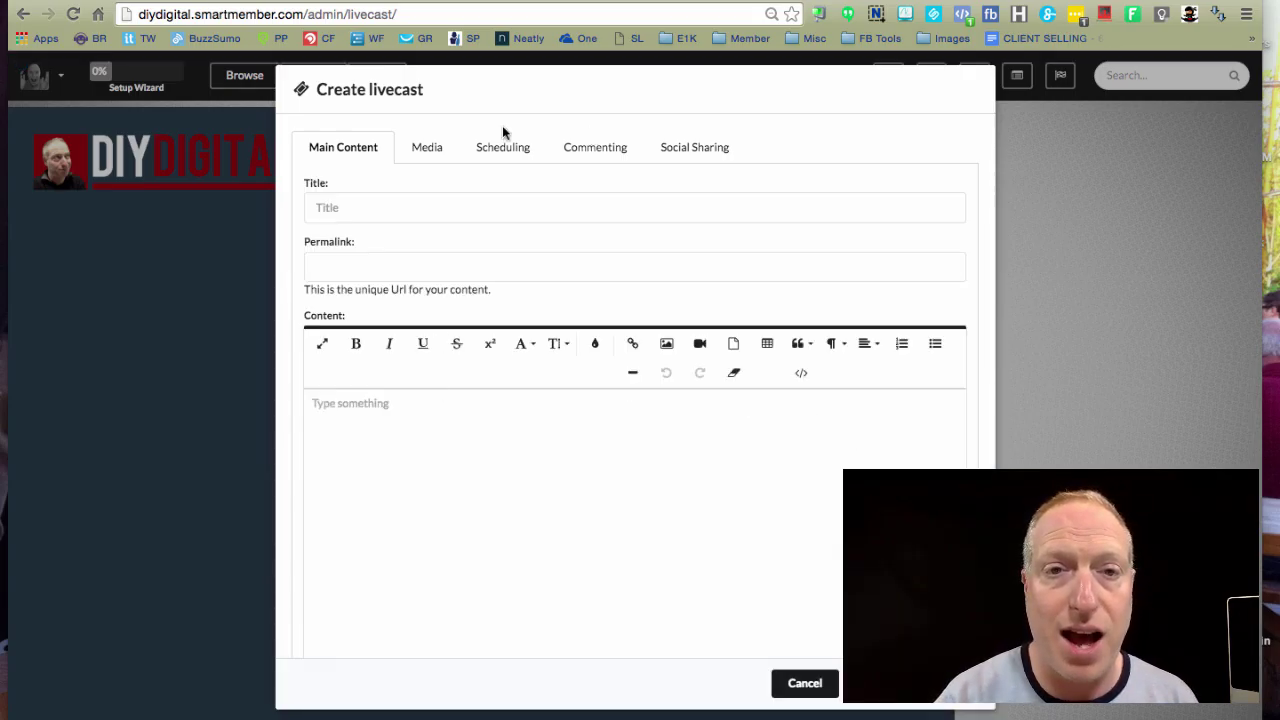
pyautogui.click(345, 207)
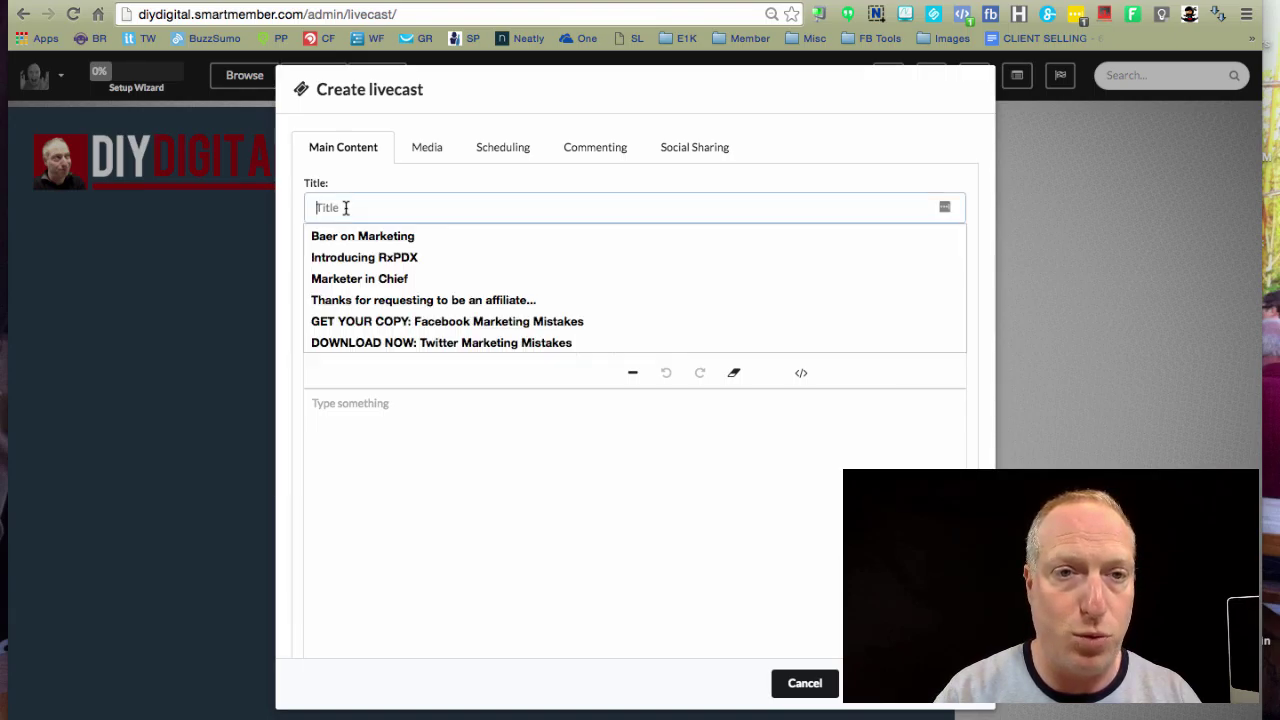
pyautogui.write('Test')
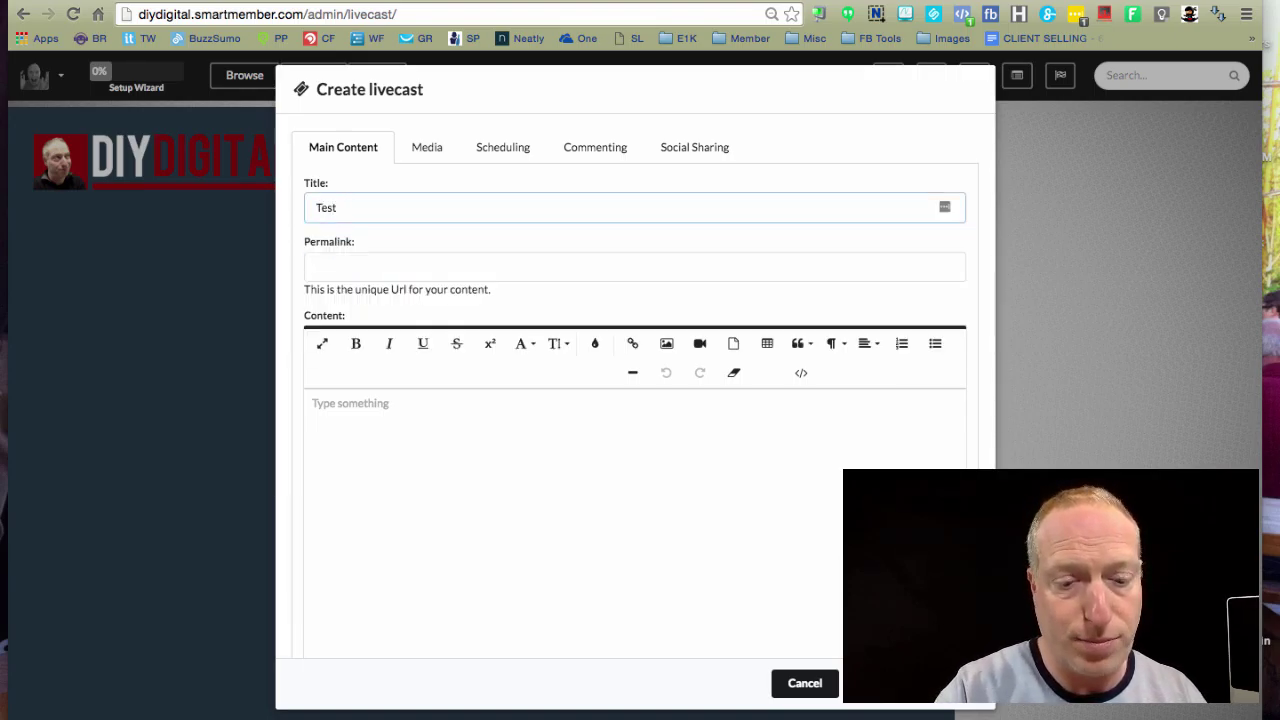
pyautogui.write(' Webinar')
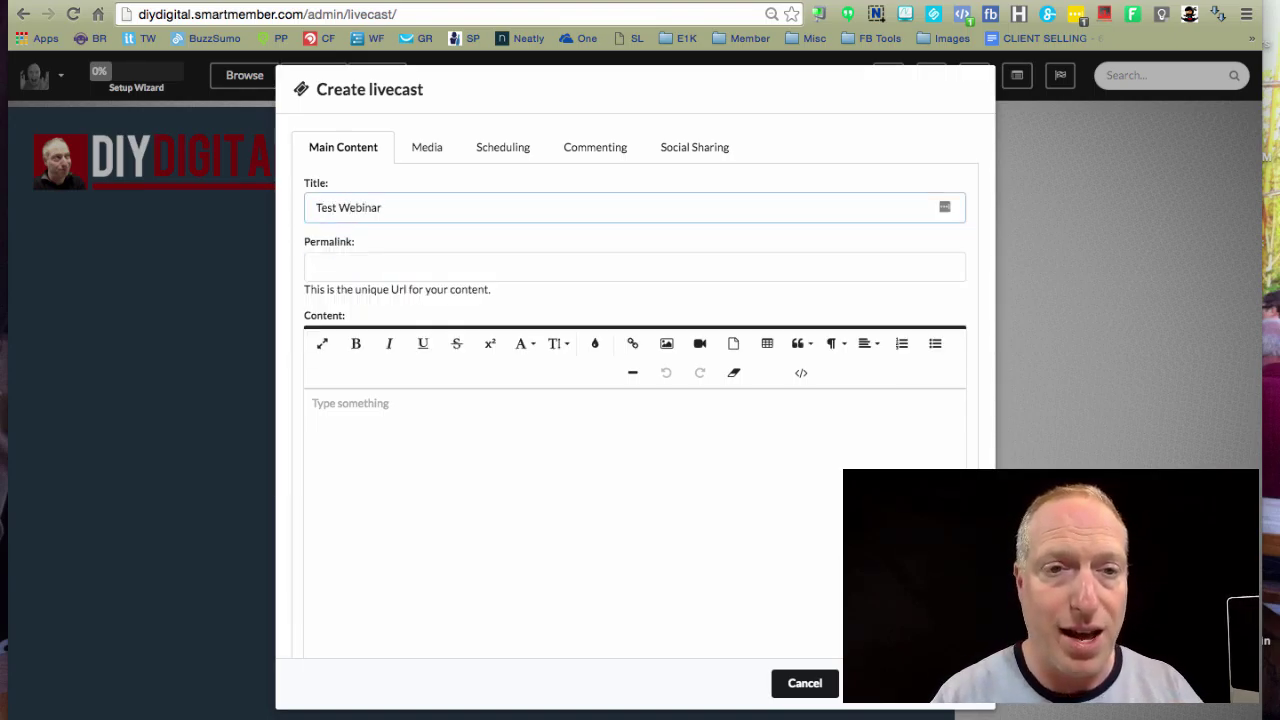
pyautogui.press('Tab')
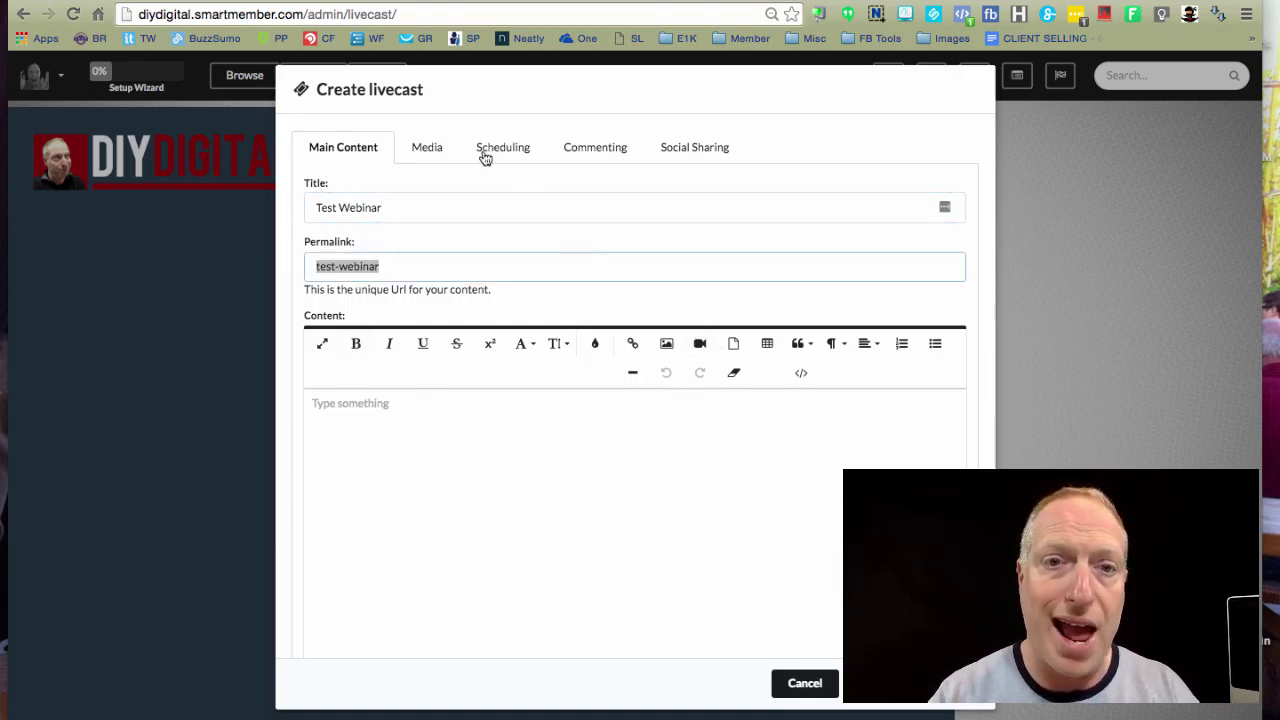
# Step: Open the video embed-code box, then start the Hangout On Air for Test Live Event in a new tab
pyautogui.click(699, 343)
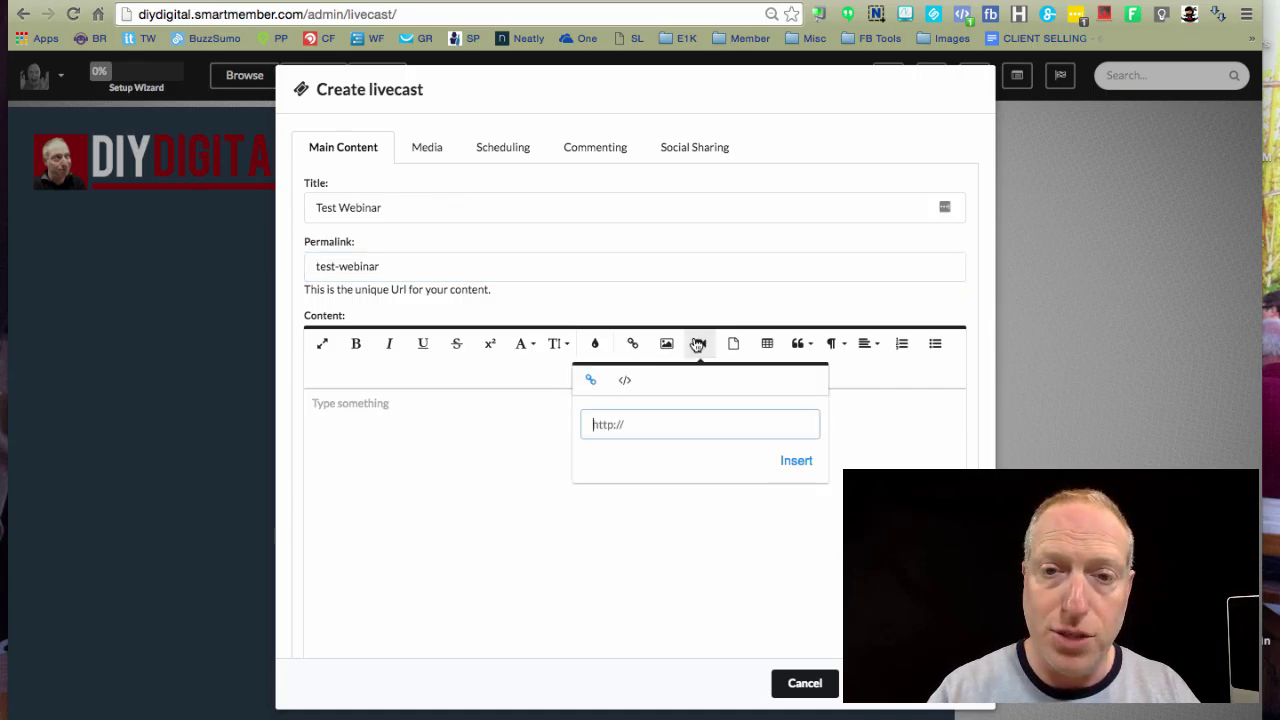
pyautogui.click(624, 381)
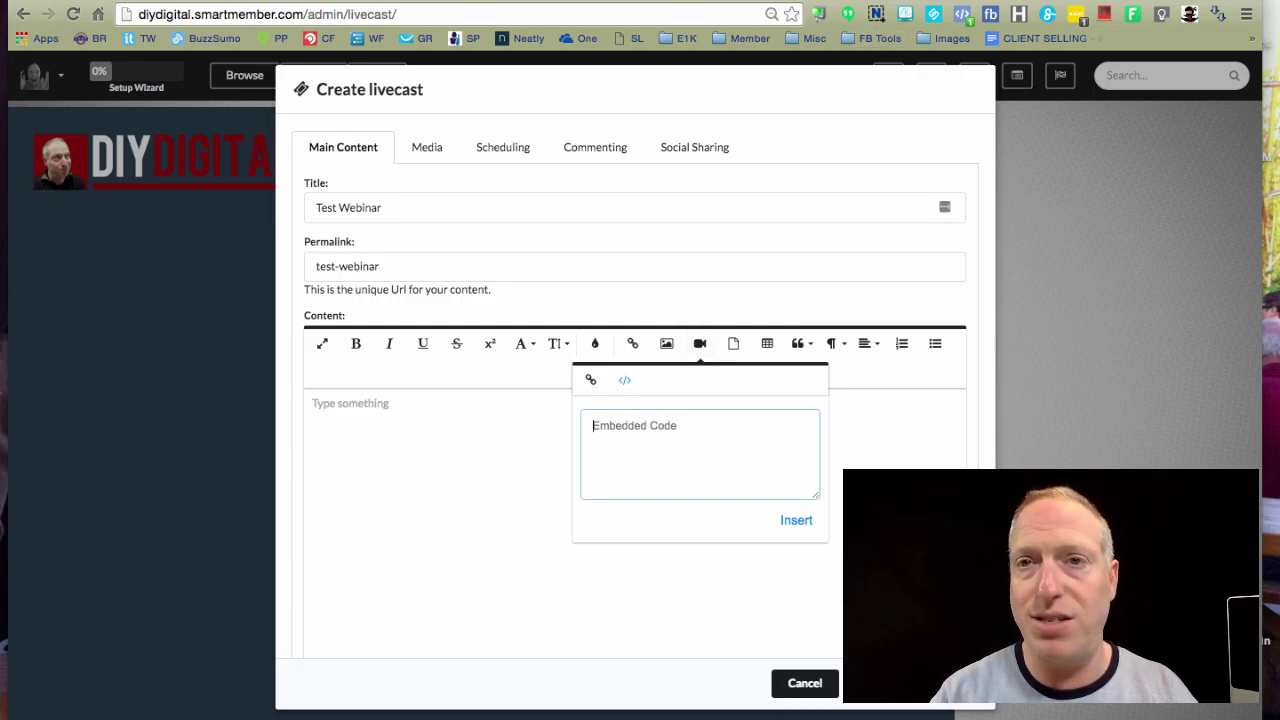
pyautogui.press('super+t')
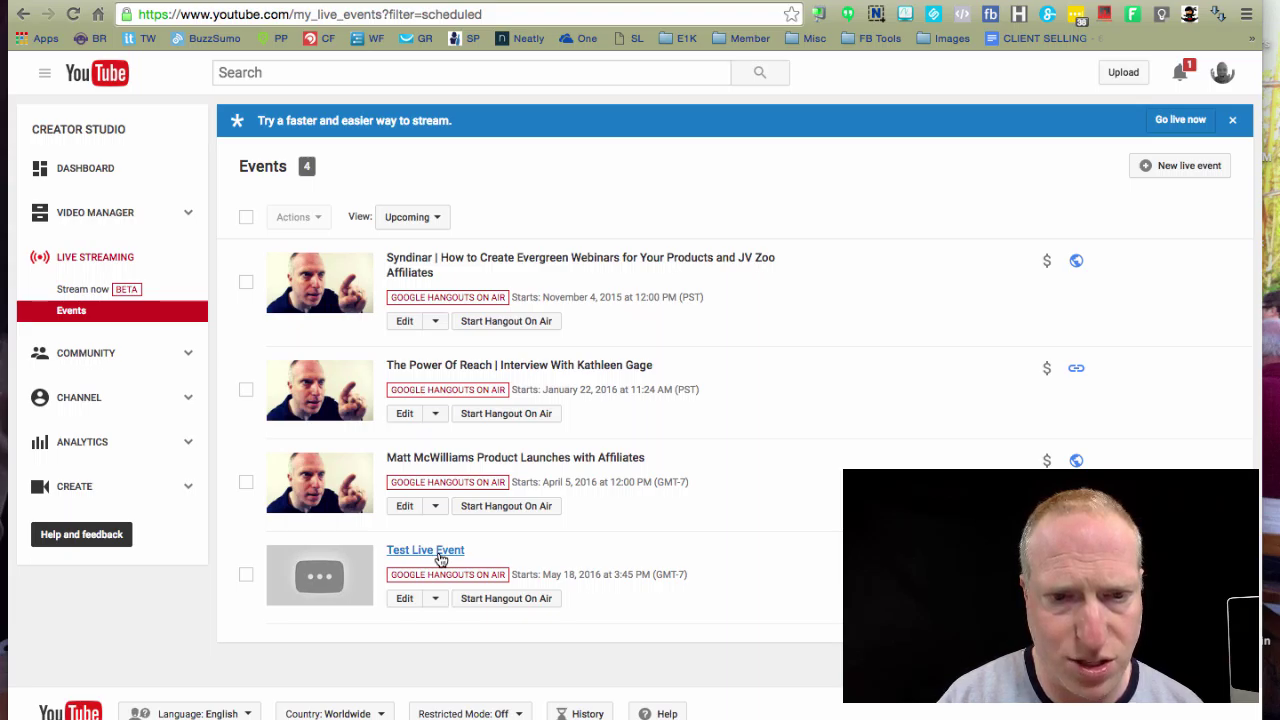
pyautogui.click(478, 599)
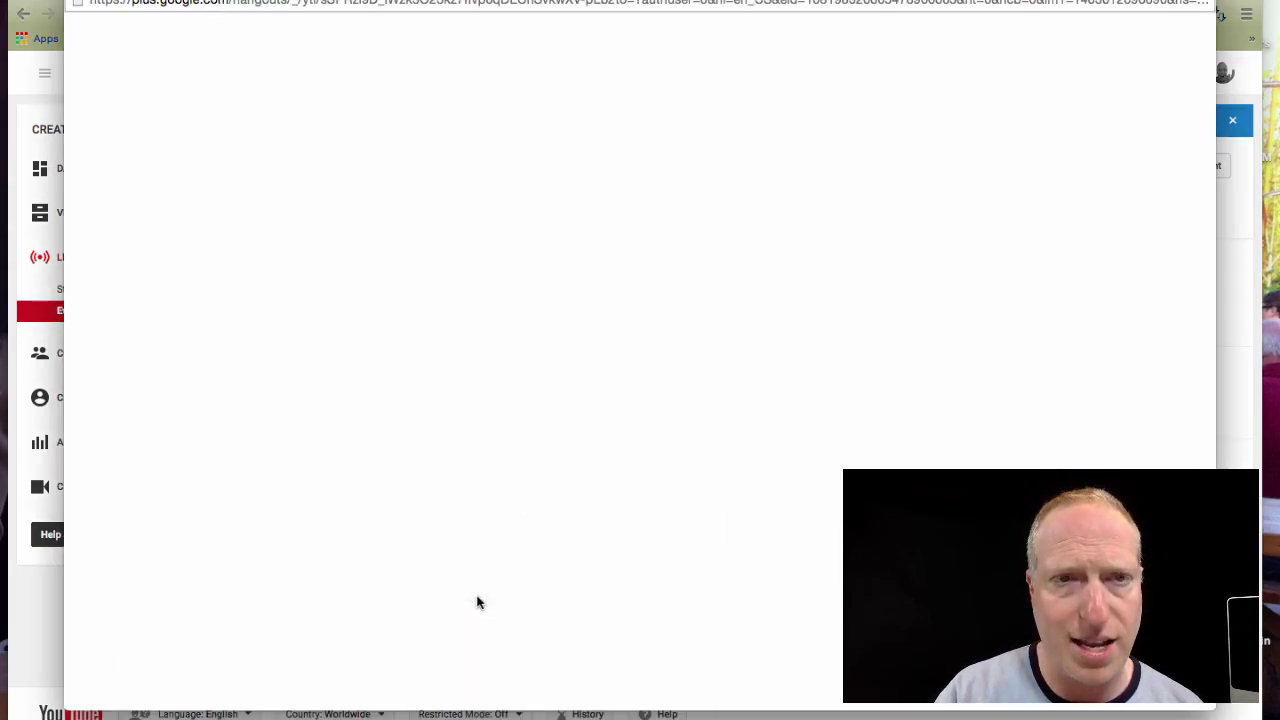